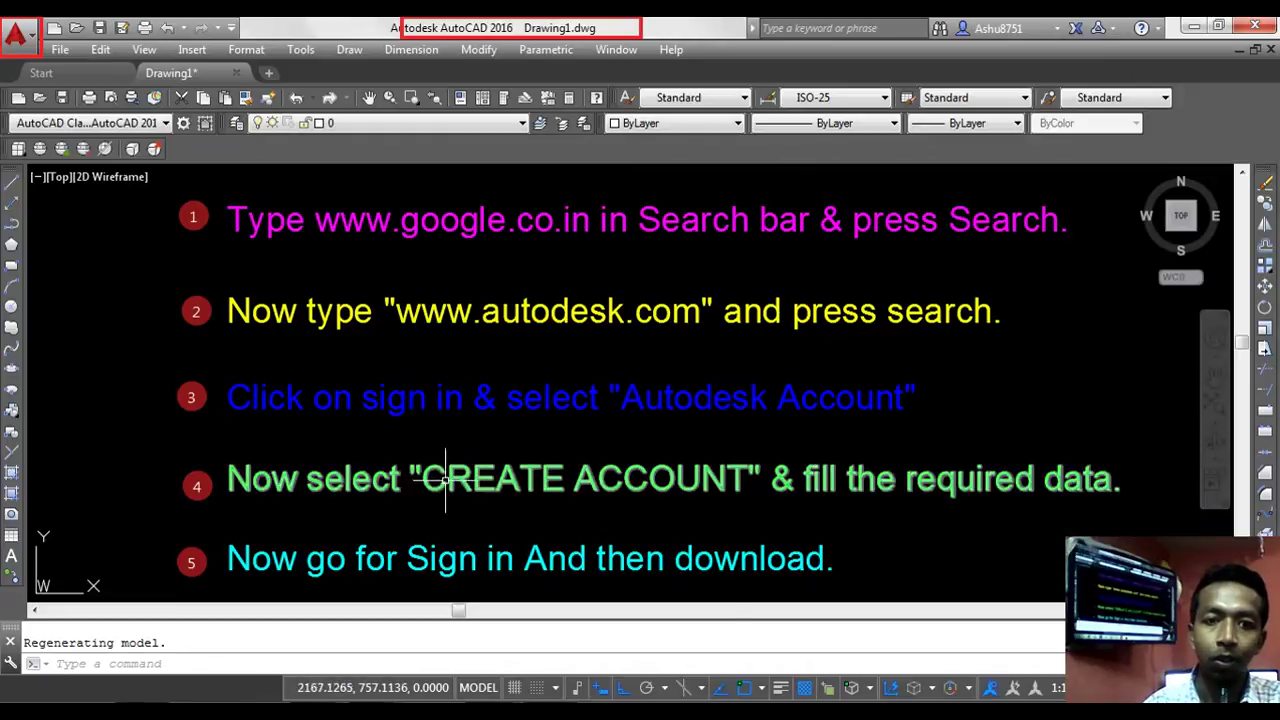
# Bring up the recorder panel with Draw mode on and the earlier markers cleared.
pyautogui.moveTo(491, 443); pyautogui.dragTo(499, 441)
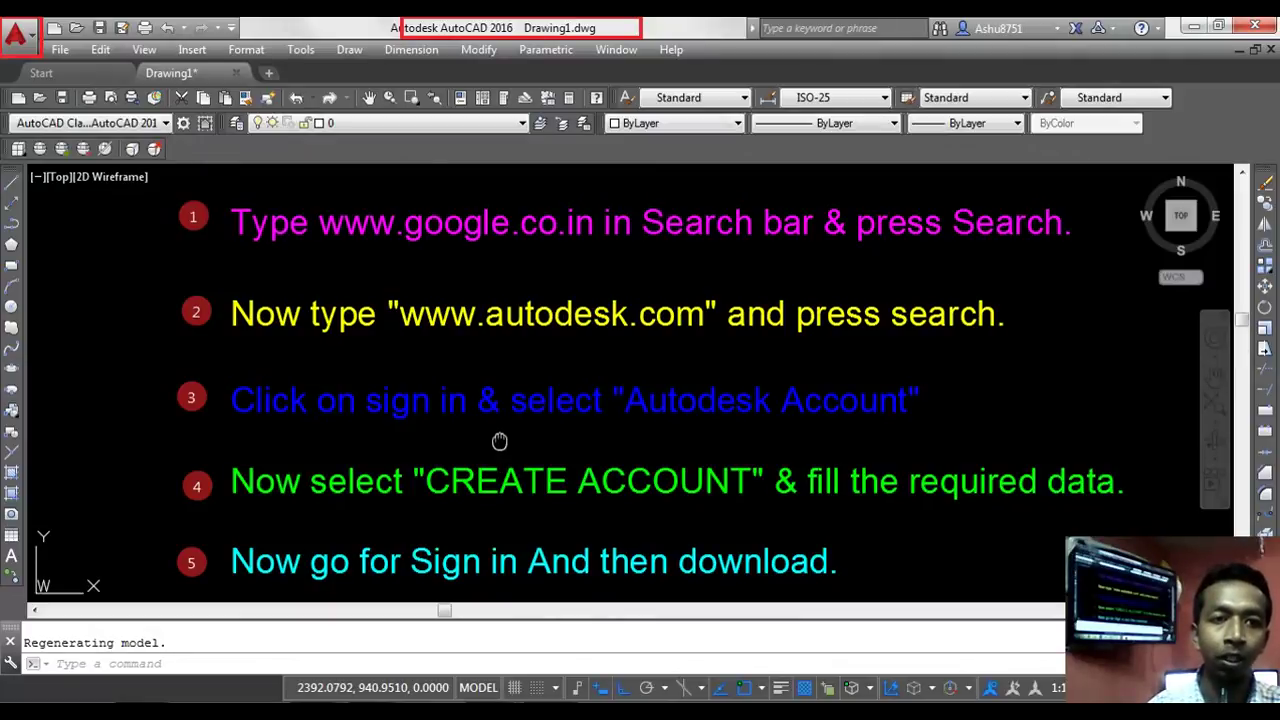
pyautogui.moveTo(500, 441); pyautogui.dragTo(501, 430)
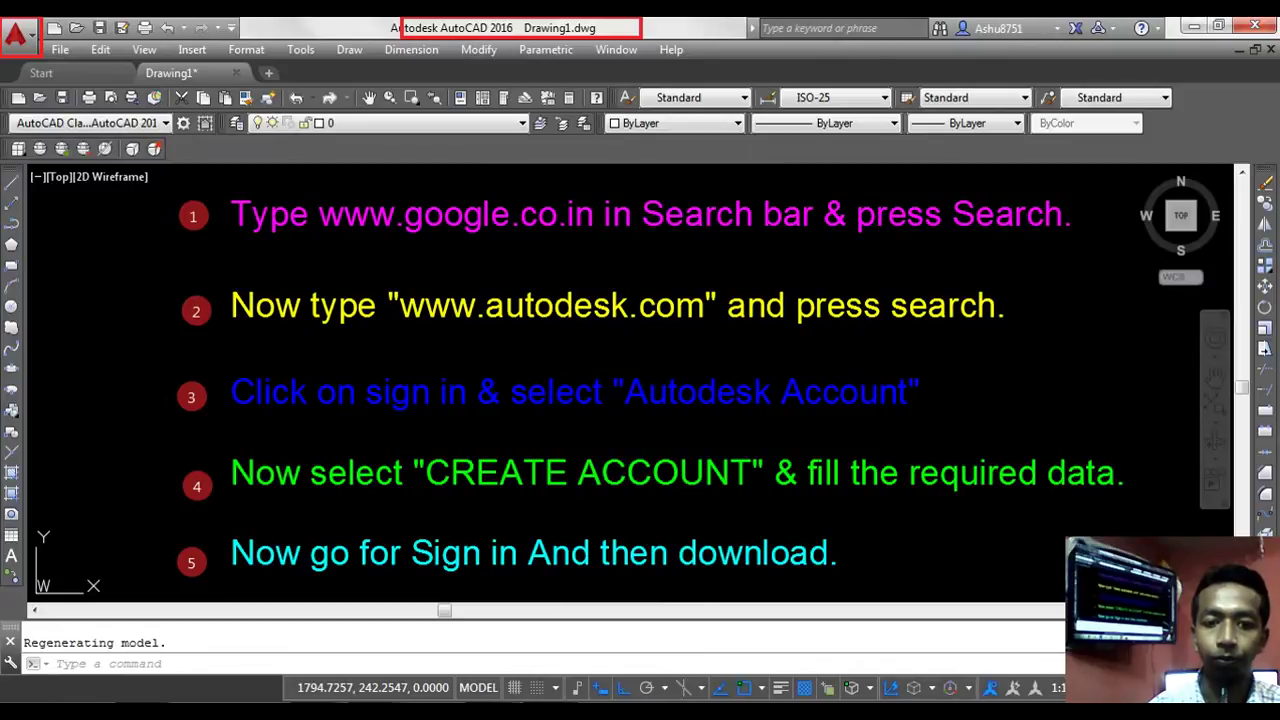
pyautogui.click(400, 620)
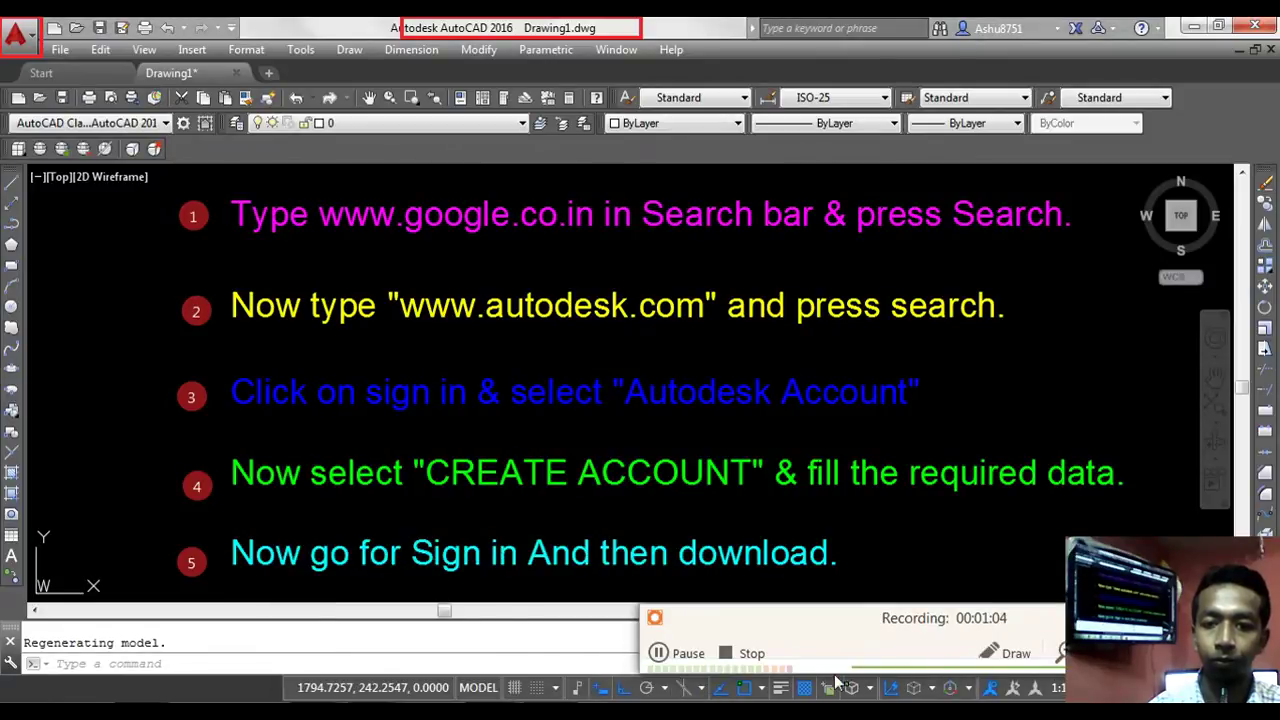
pyautogui.click(988, 653)
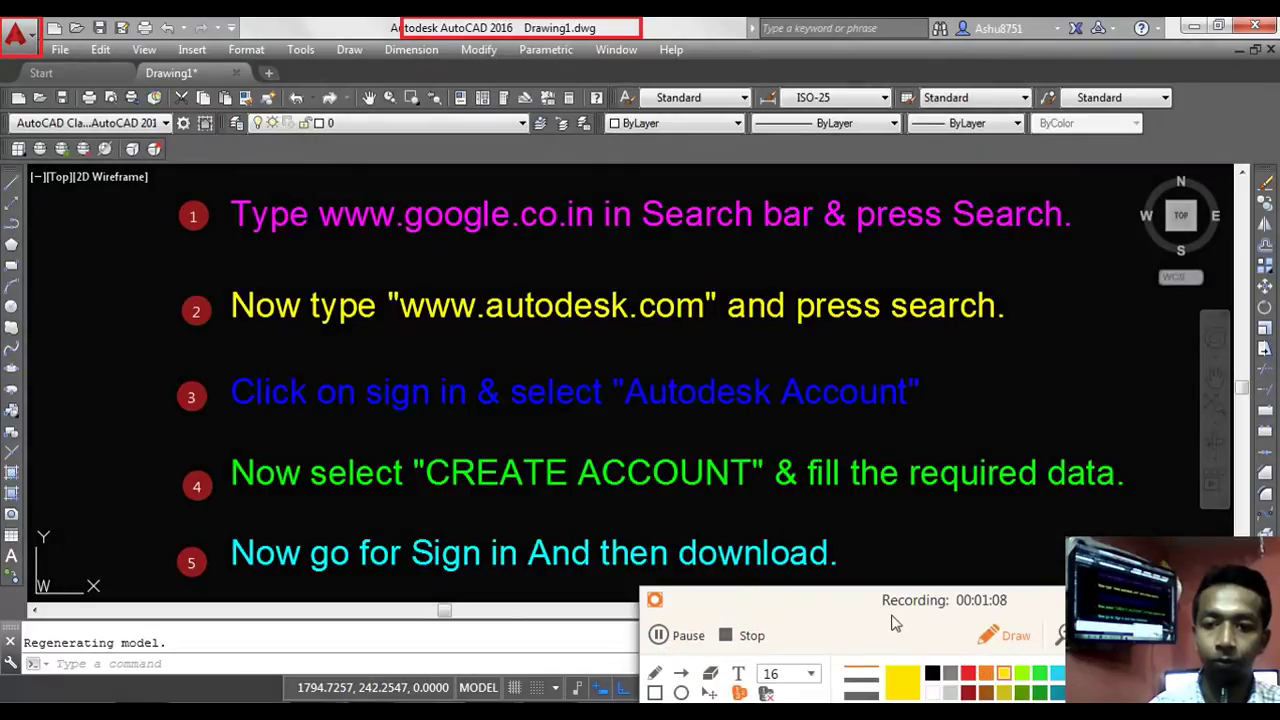
pyautogui.click(843, 695)
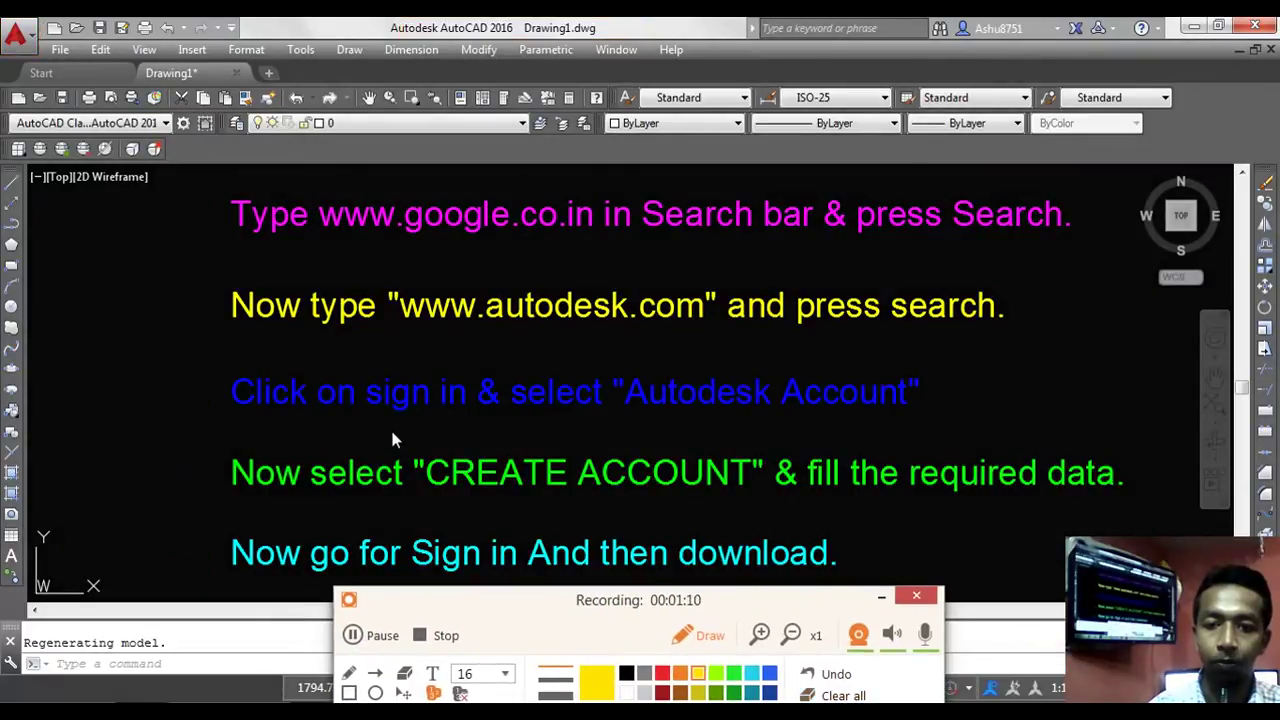
# Place marker 7 by the sign-in step and marker 8 by create-account, then minimize the recorder.
pyautogui.click(312, 384)
pyautogui.click(193, 482)
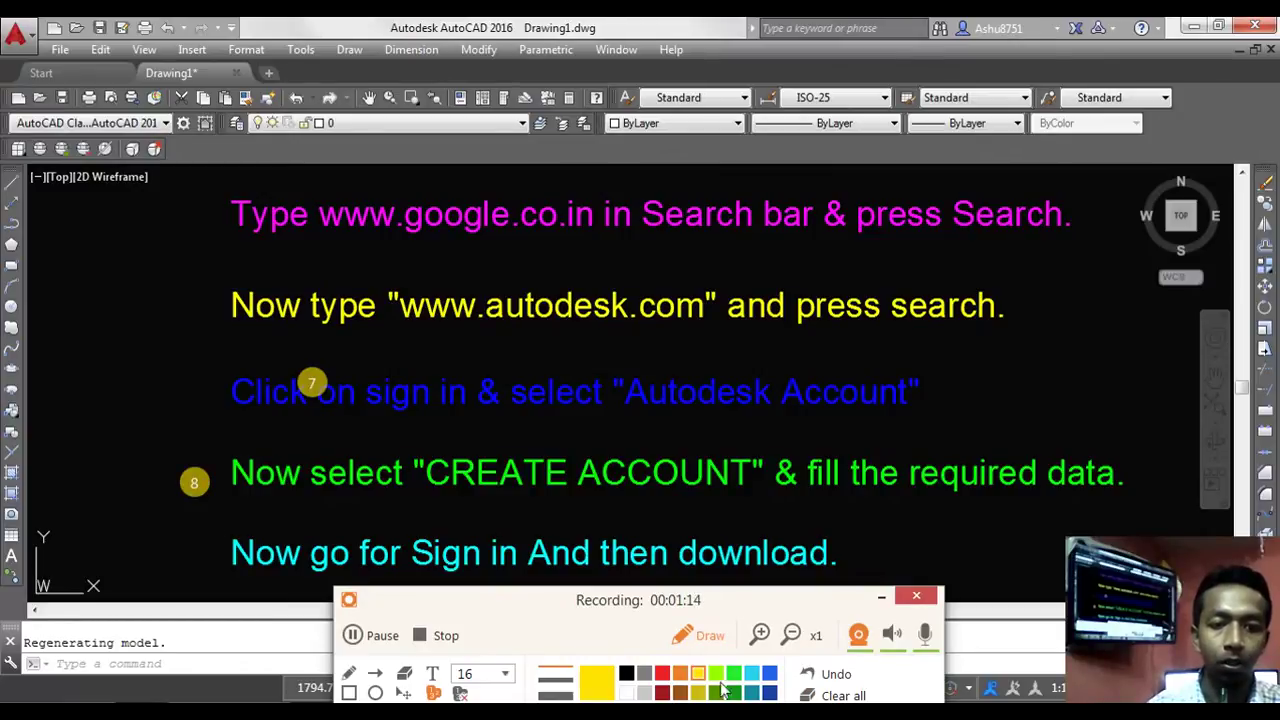
pyautogui.click(705, 636)
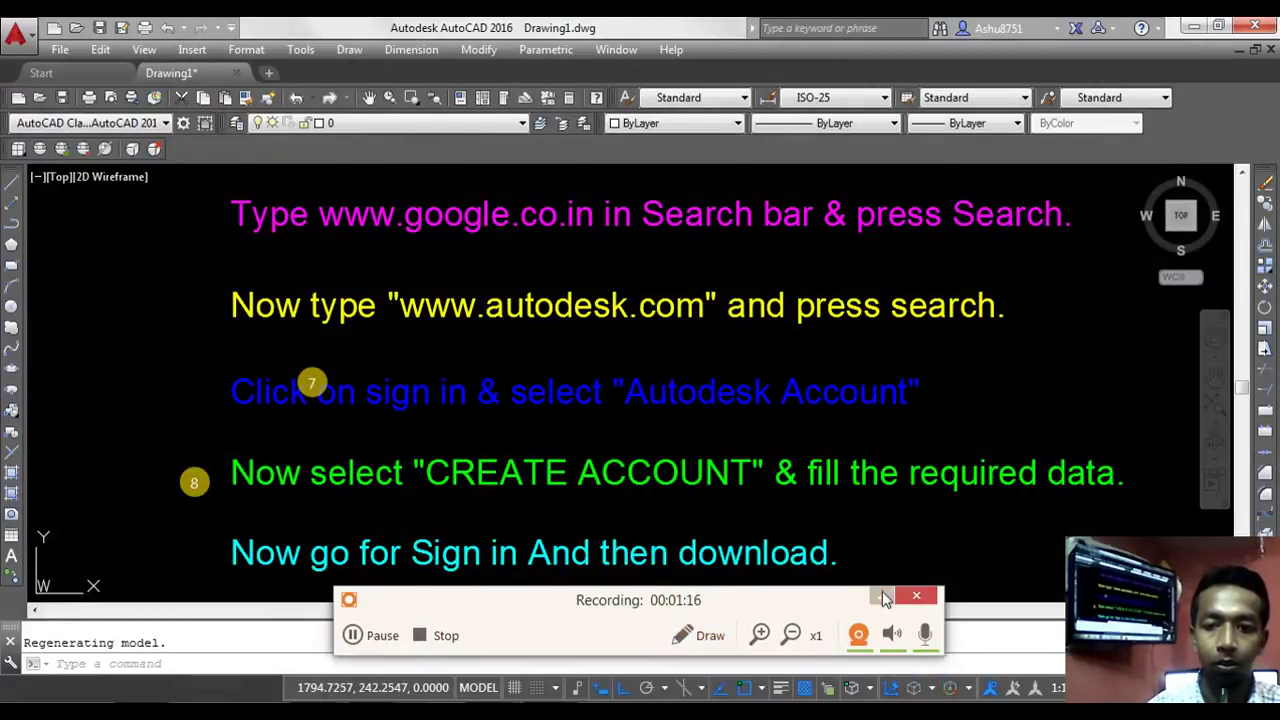
pyautogui.click(882, 597)
pyautogui.click(171, 694)
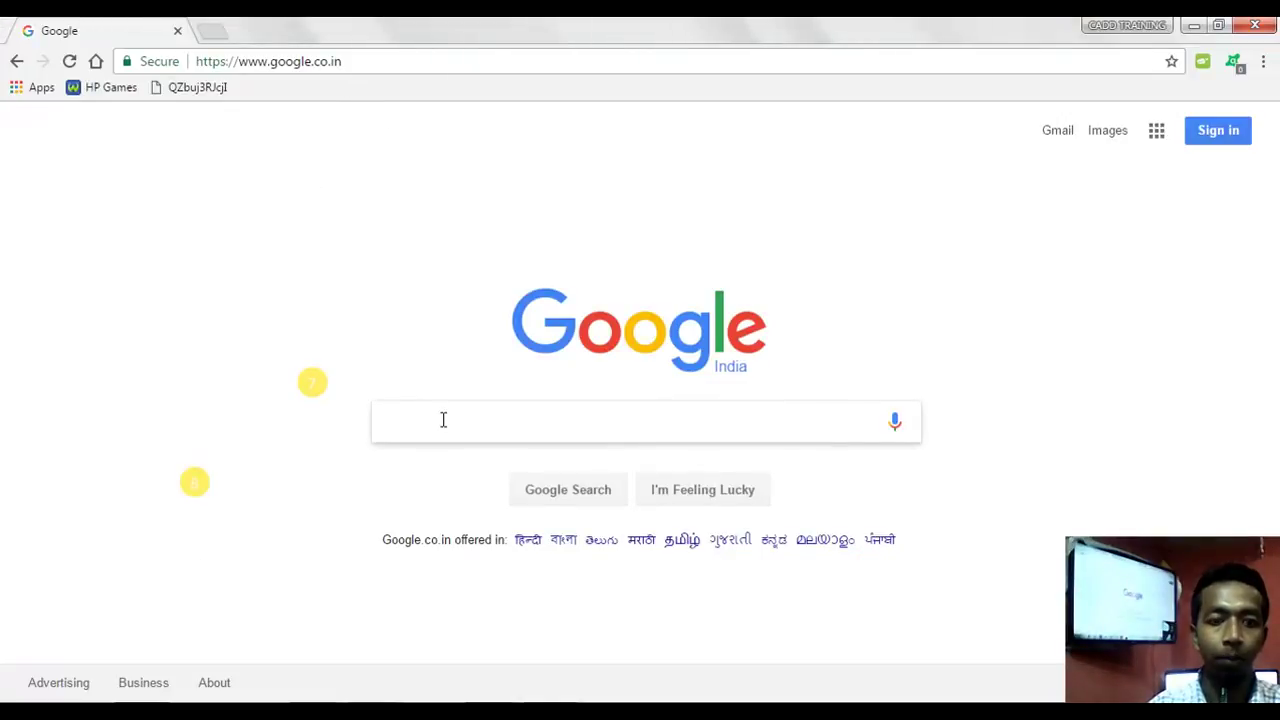
# Search Google for 'autodesk.com'.
pyautogui.write('au')
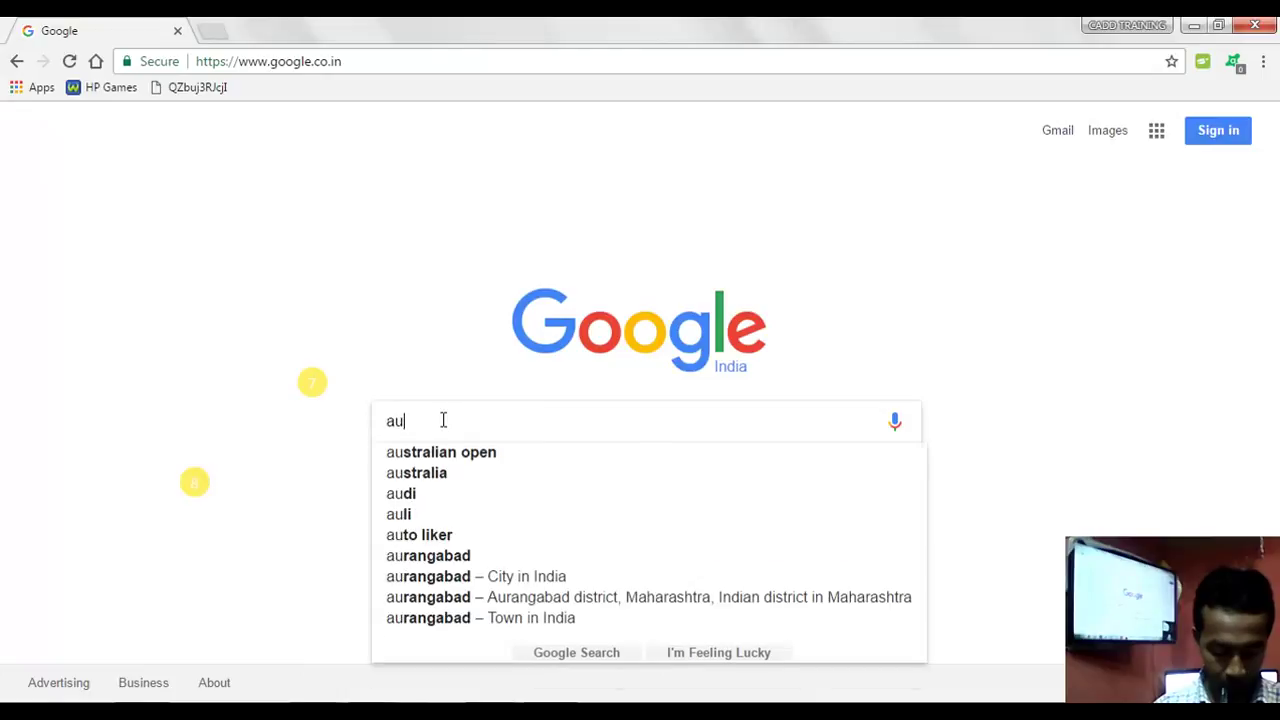
pyautogui.write('to')
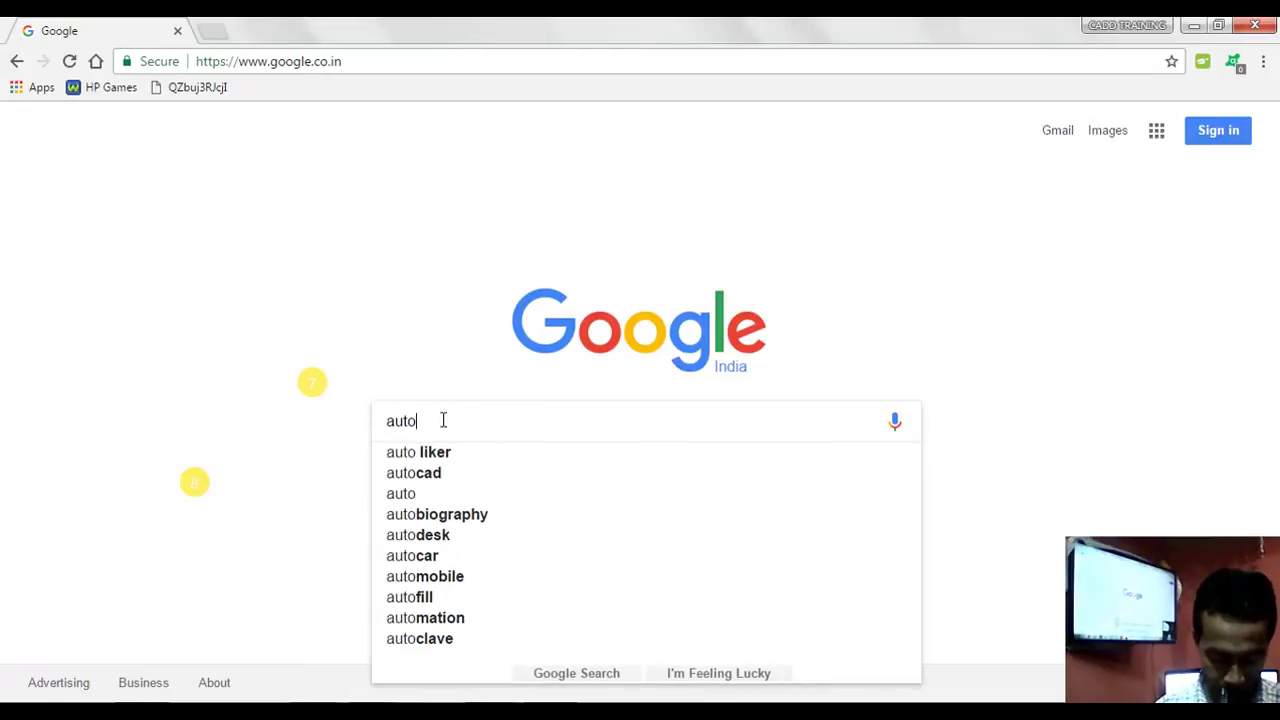
pyautogui.write('des')
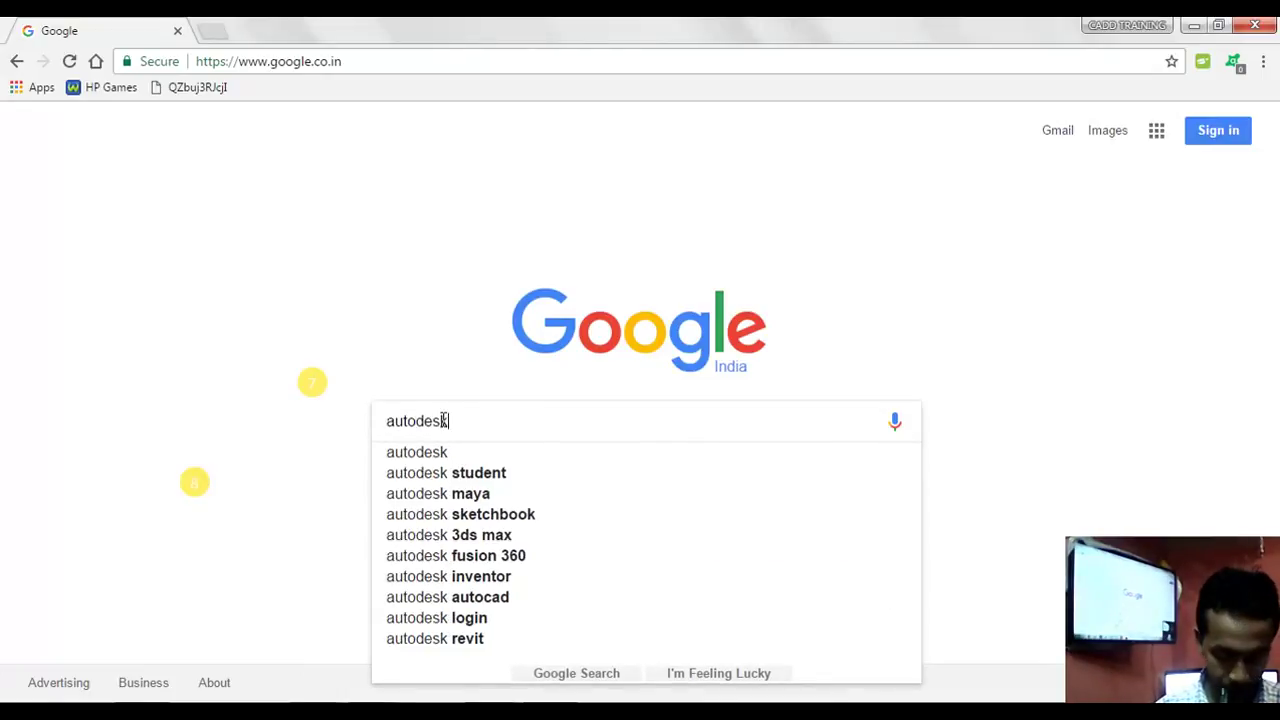
pyautogui.write('k.com')
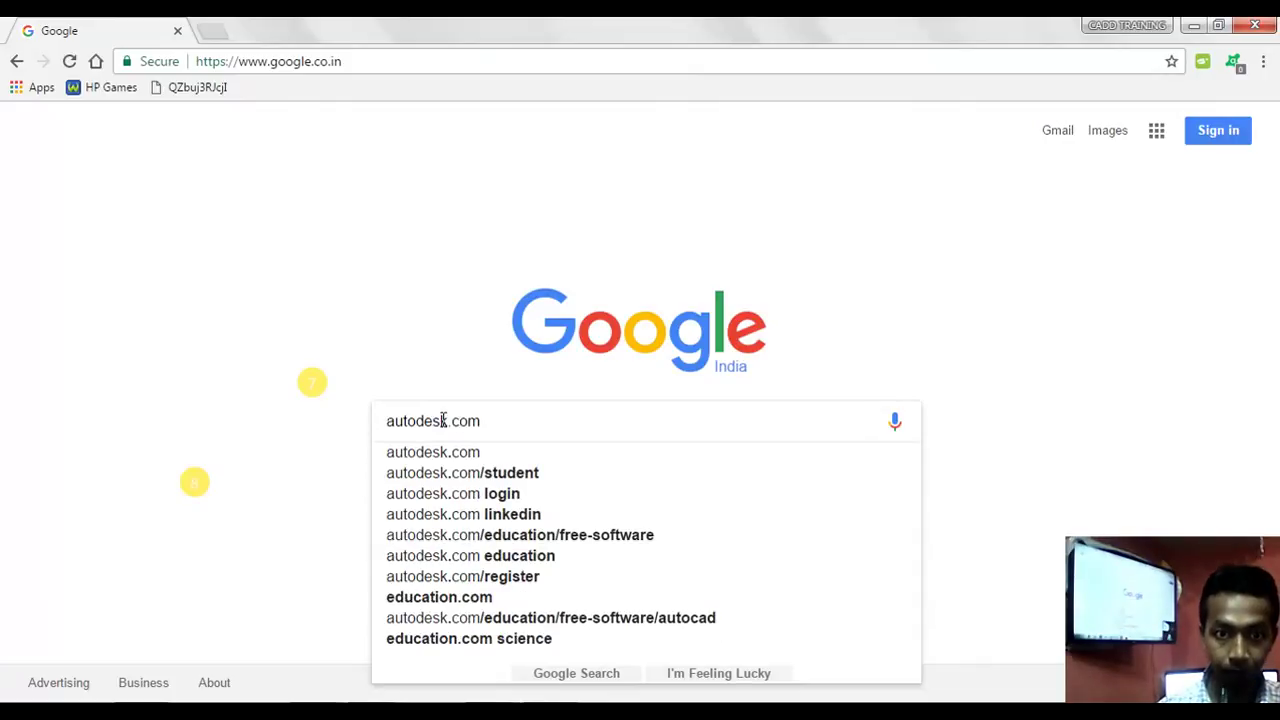
pyautogui.click(463, 463)
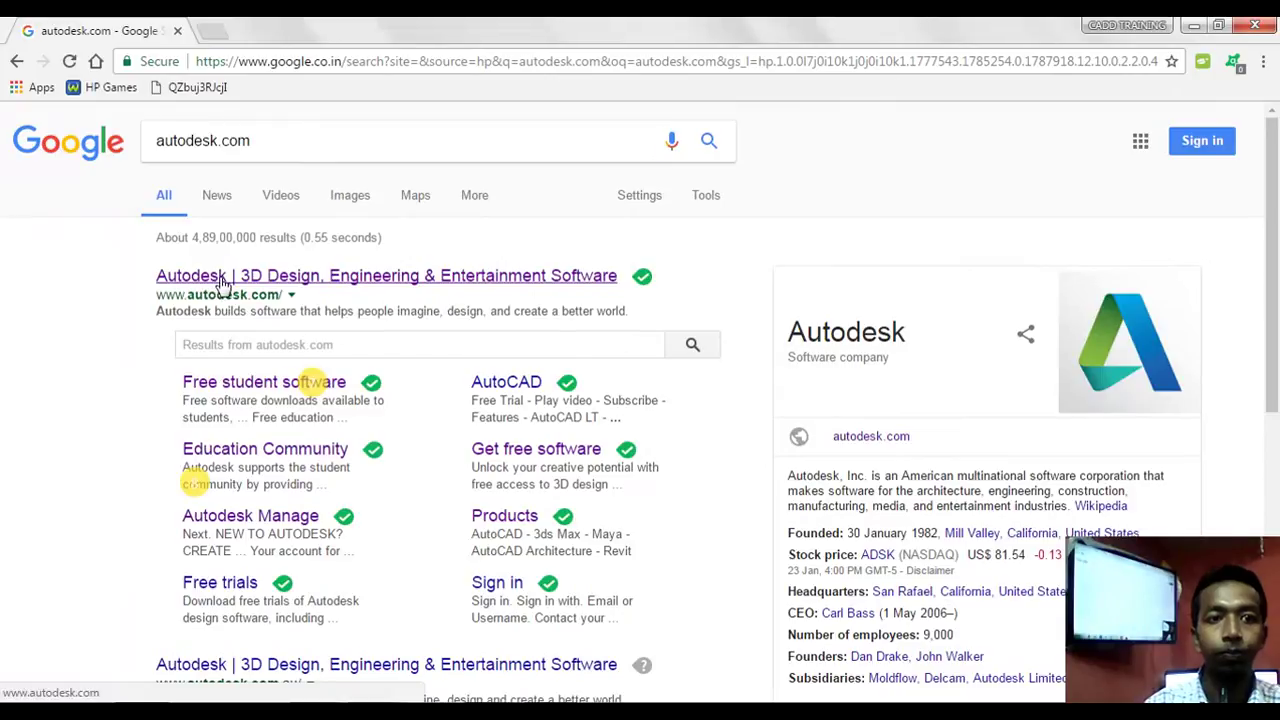
# Open the Autodesk search result in a new tab and switch to it.
pyautogui.rightClick(310, 286)
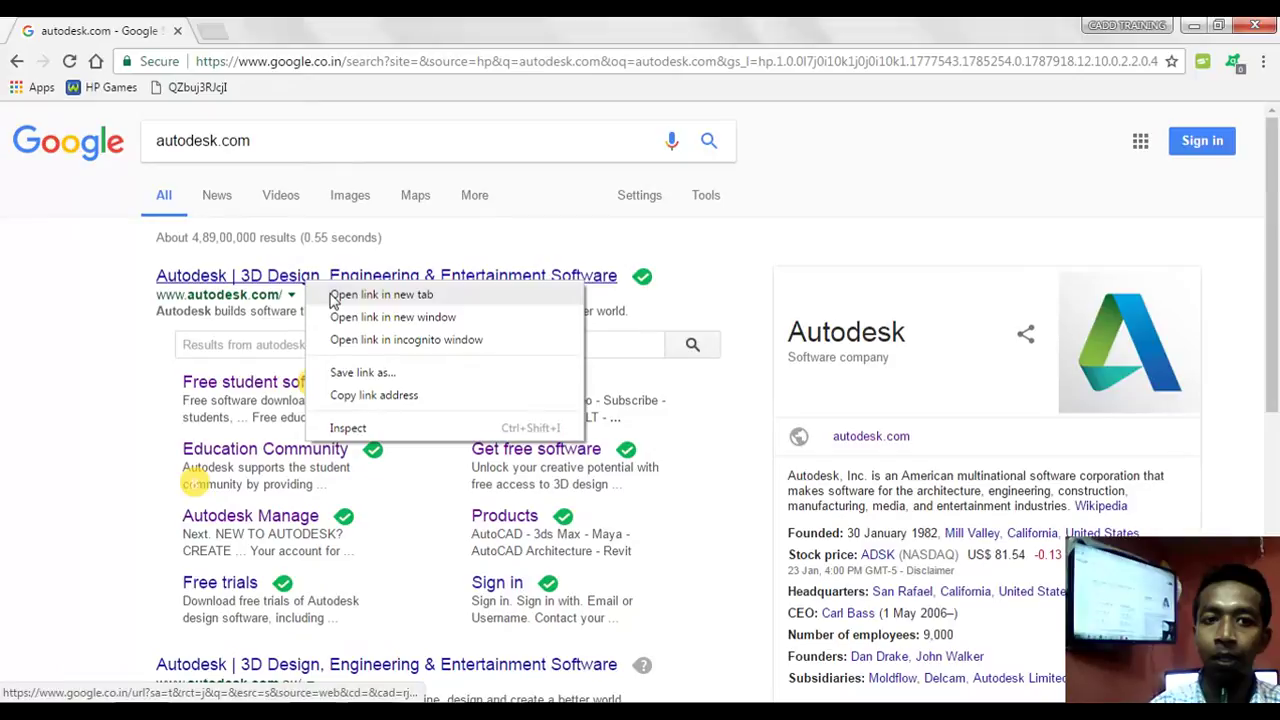
pyautogui.click(340, 295)
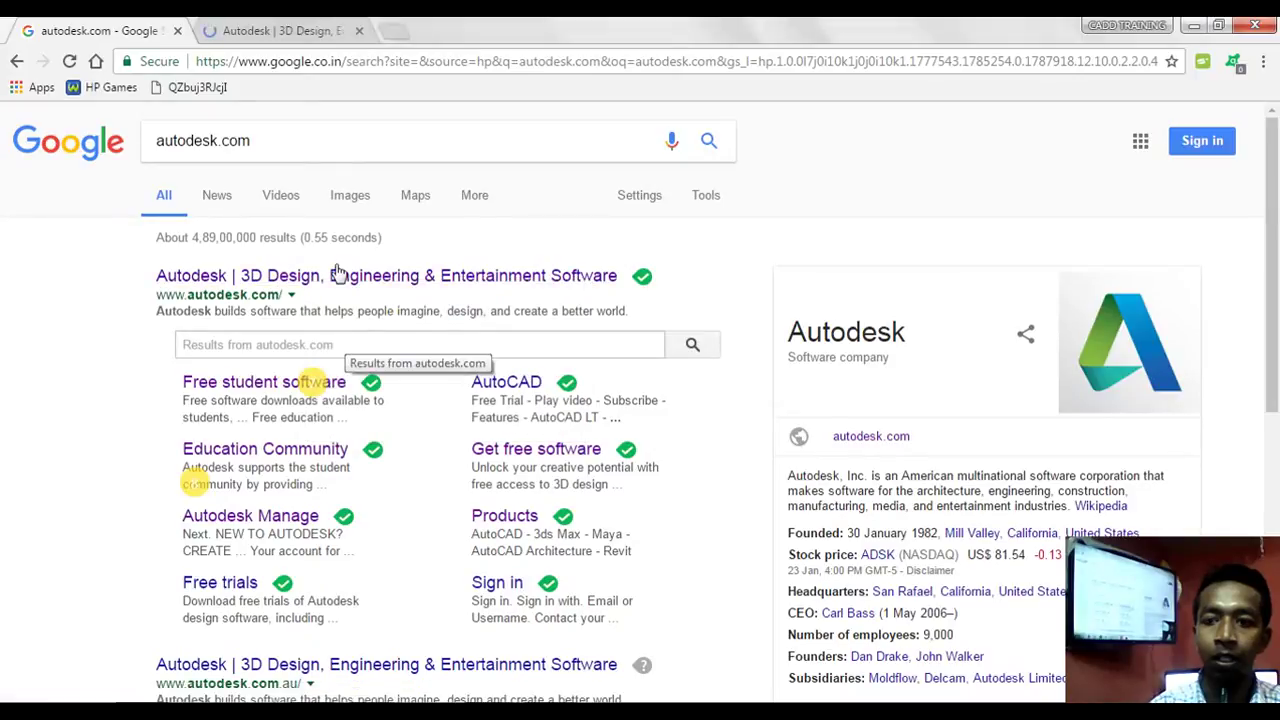
pyautogui.click(293, 31)
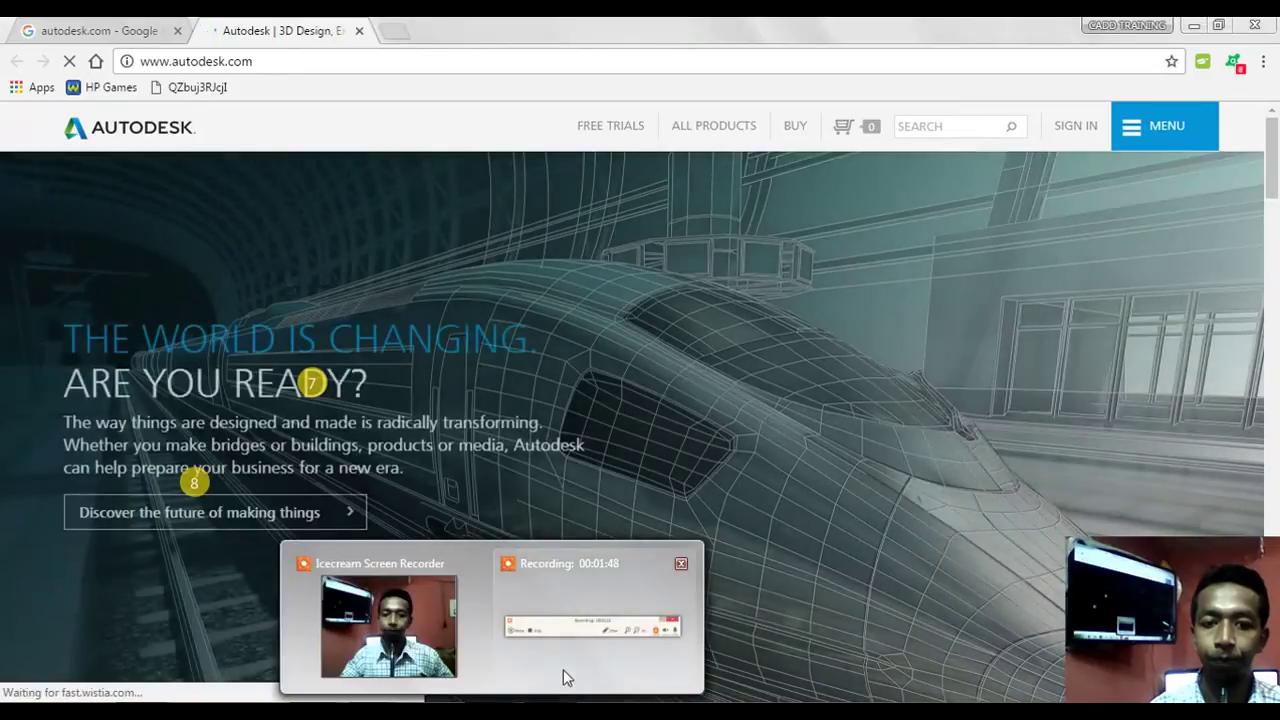
# Clear markers 7 and 8 with the recorder's drawing tools and minimize its panel.
pyautogui.click(563, 674)
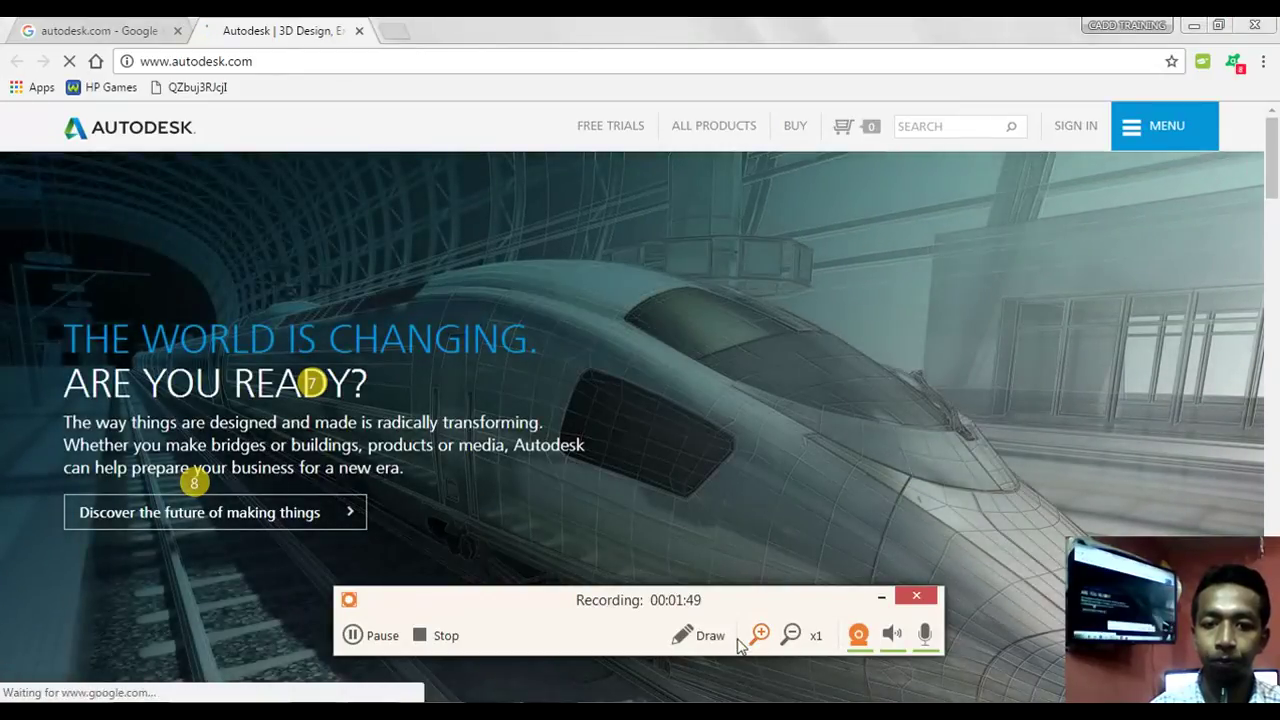
pyautogui.click(706, 635)
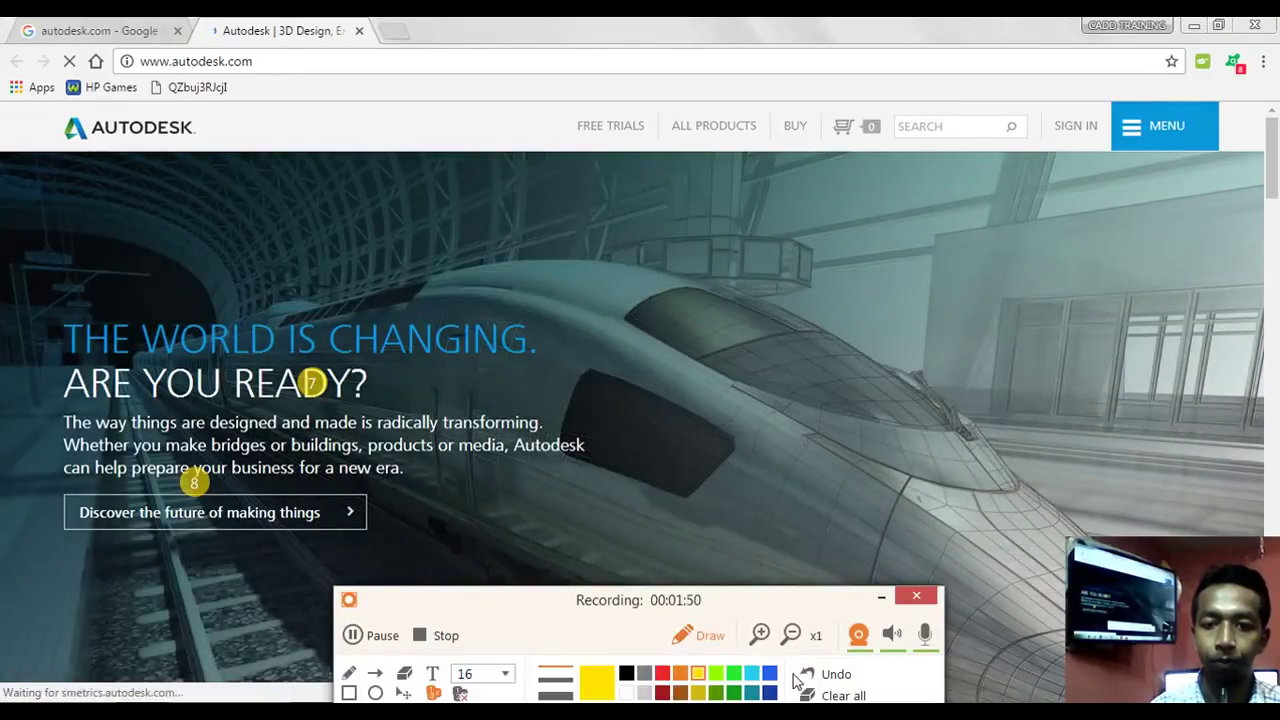
pyautogui.click(843, 695)
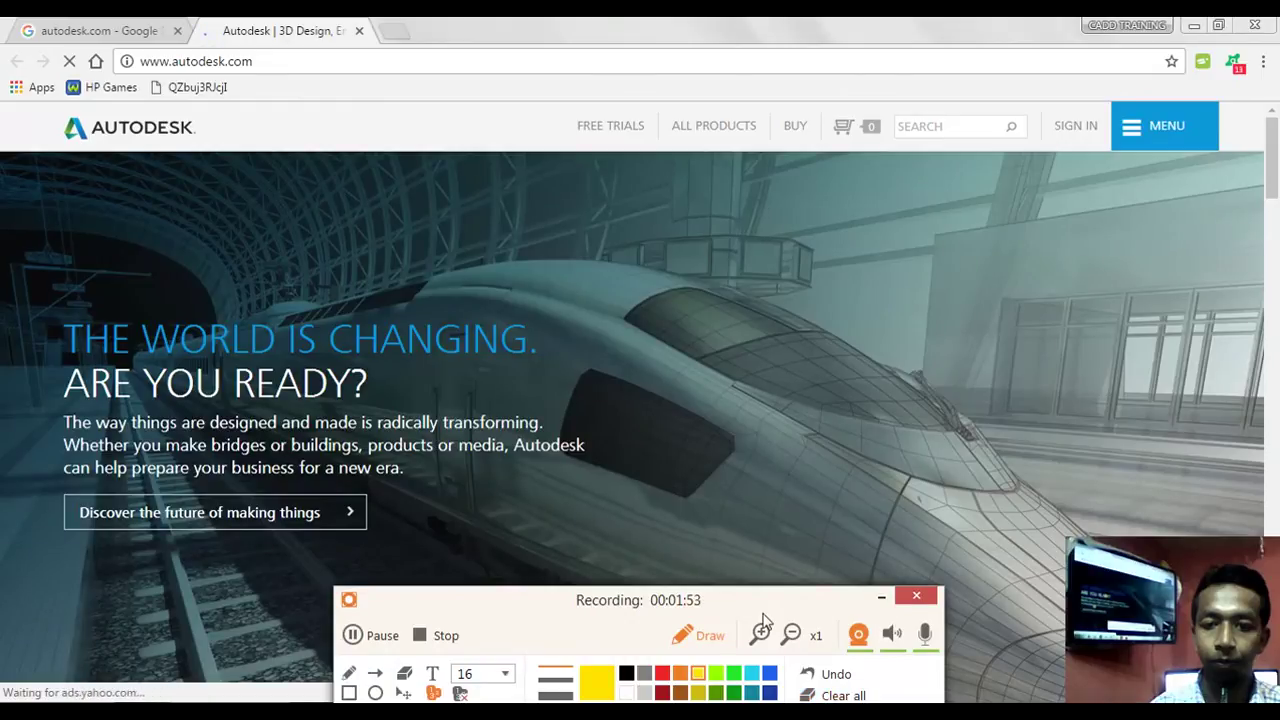
pyautogui.click(881, 597)
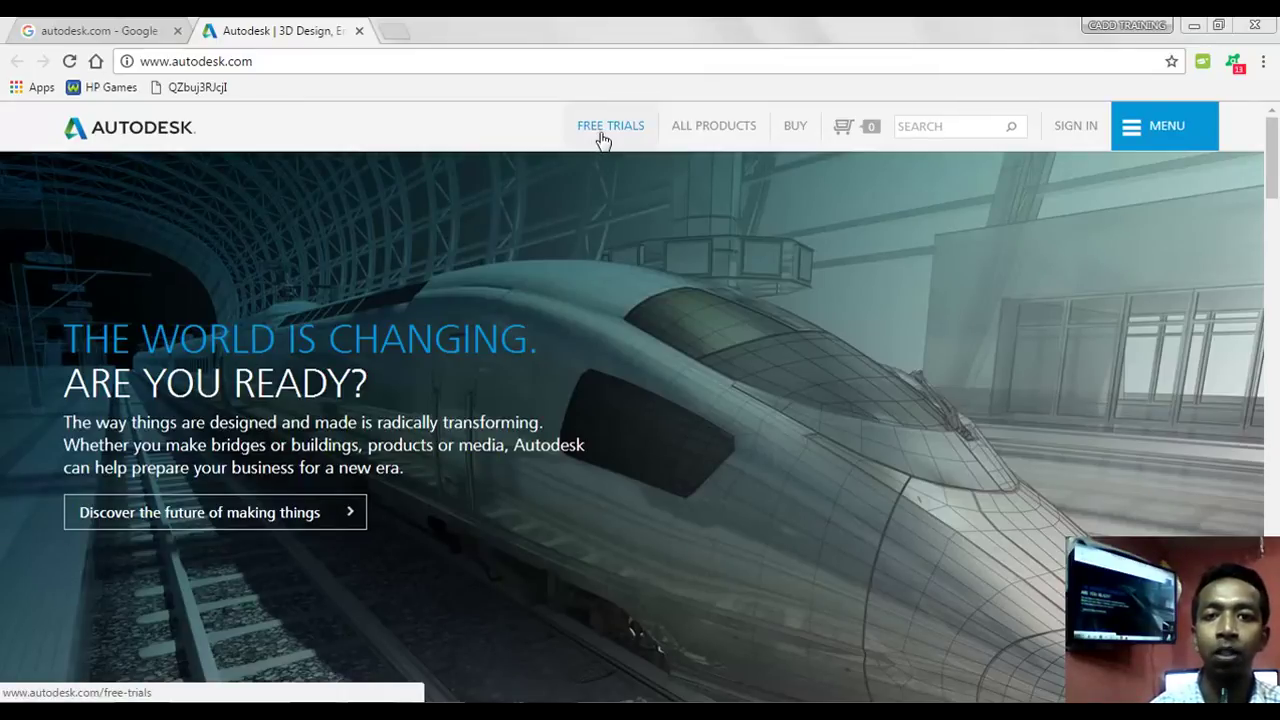
# Go through SIGN IN > Autodesk Account to reach the Create Account registration form.
pyautogui.click(1079, 129)
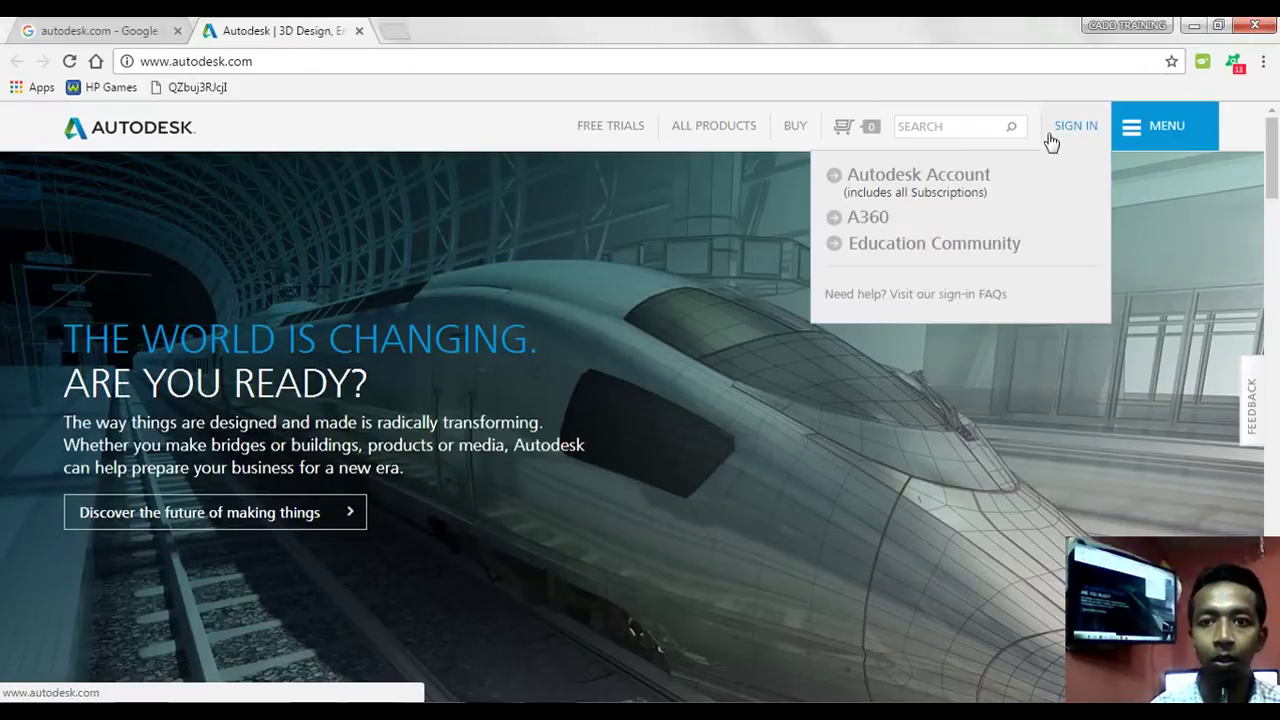
pyautogui.click(904, 182)
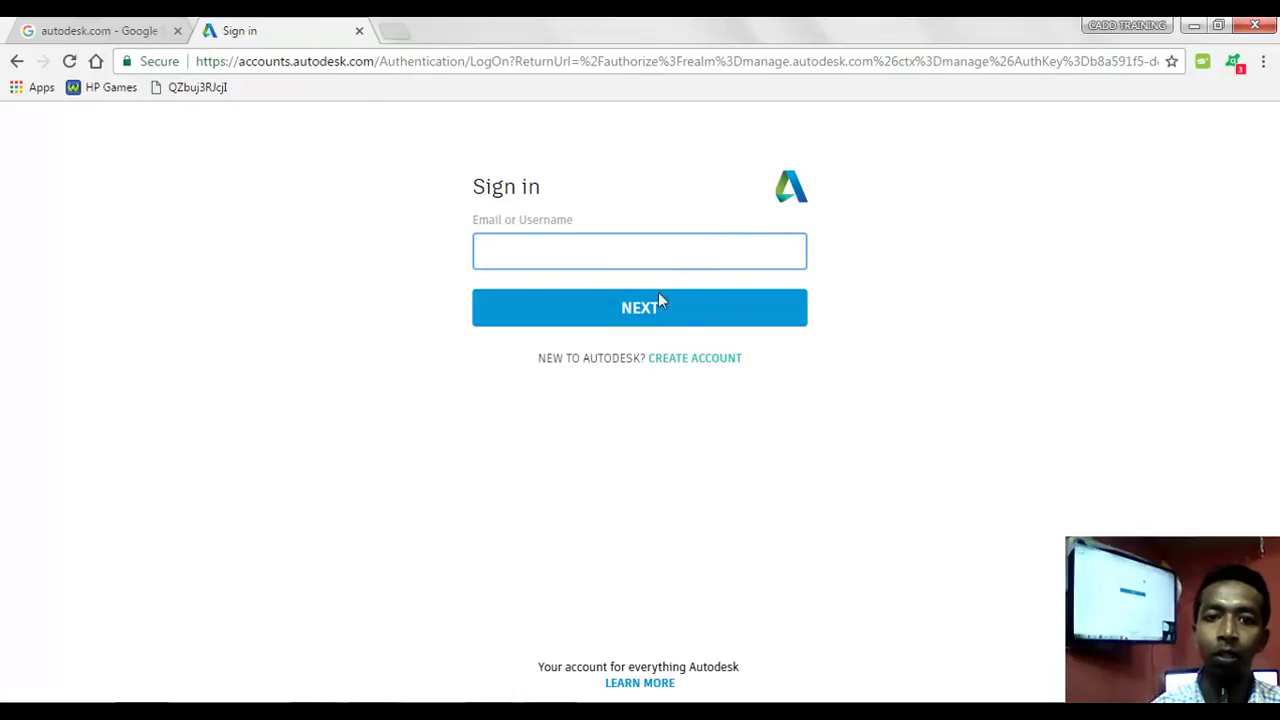
pyautogui.click(684, 368)
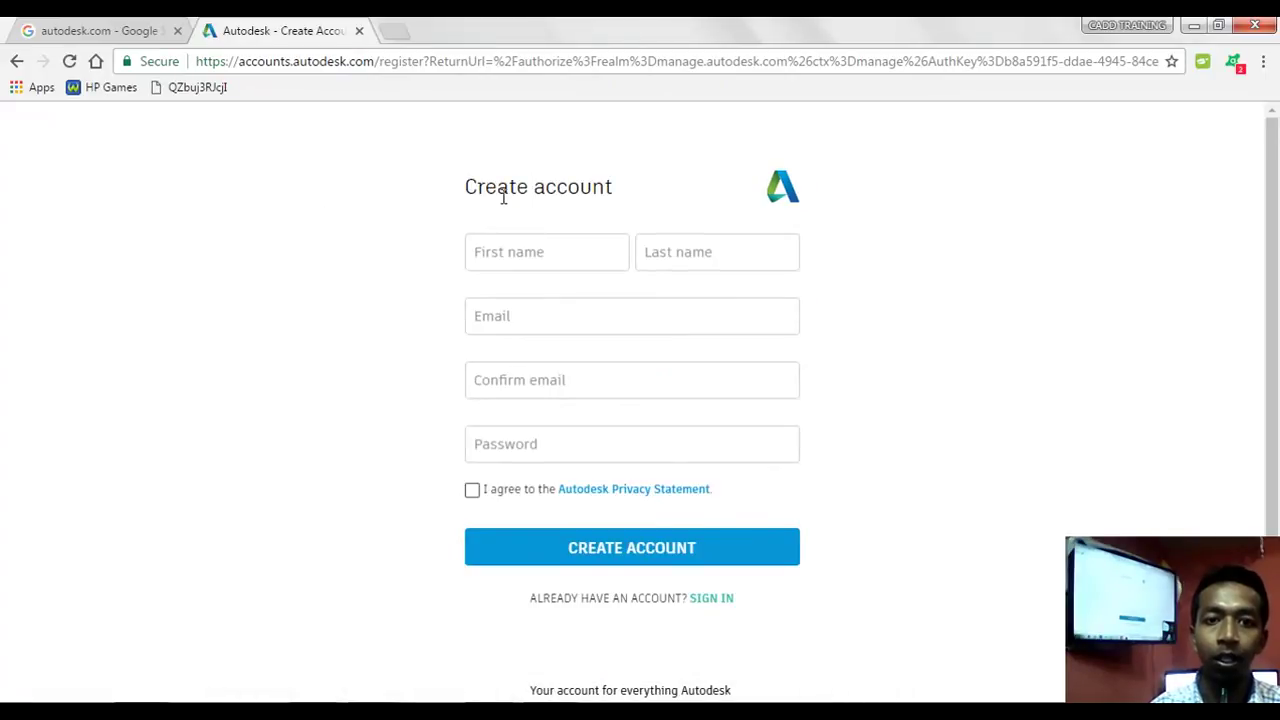
# Try the first-name and e-mail fields, then switch to the Sign in form instead.
pyautogui.click(521, 263)
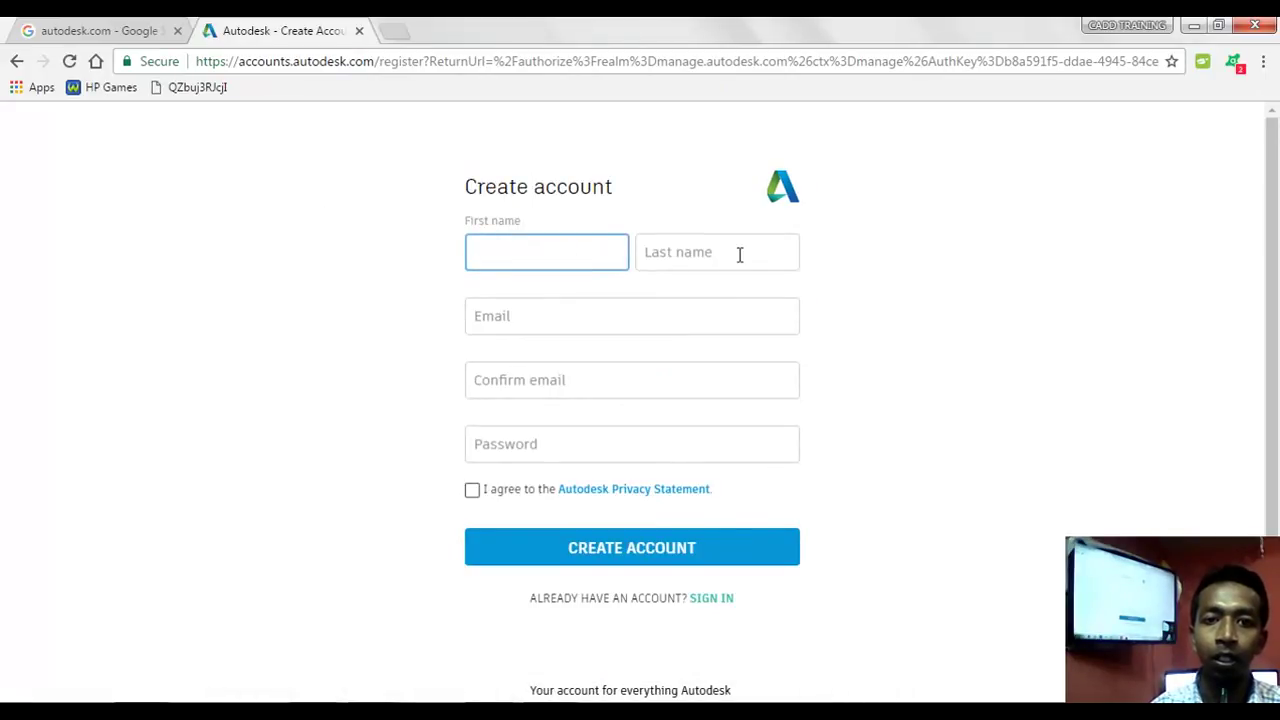
pyautogui.click(870, 336)
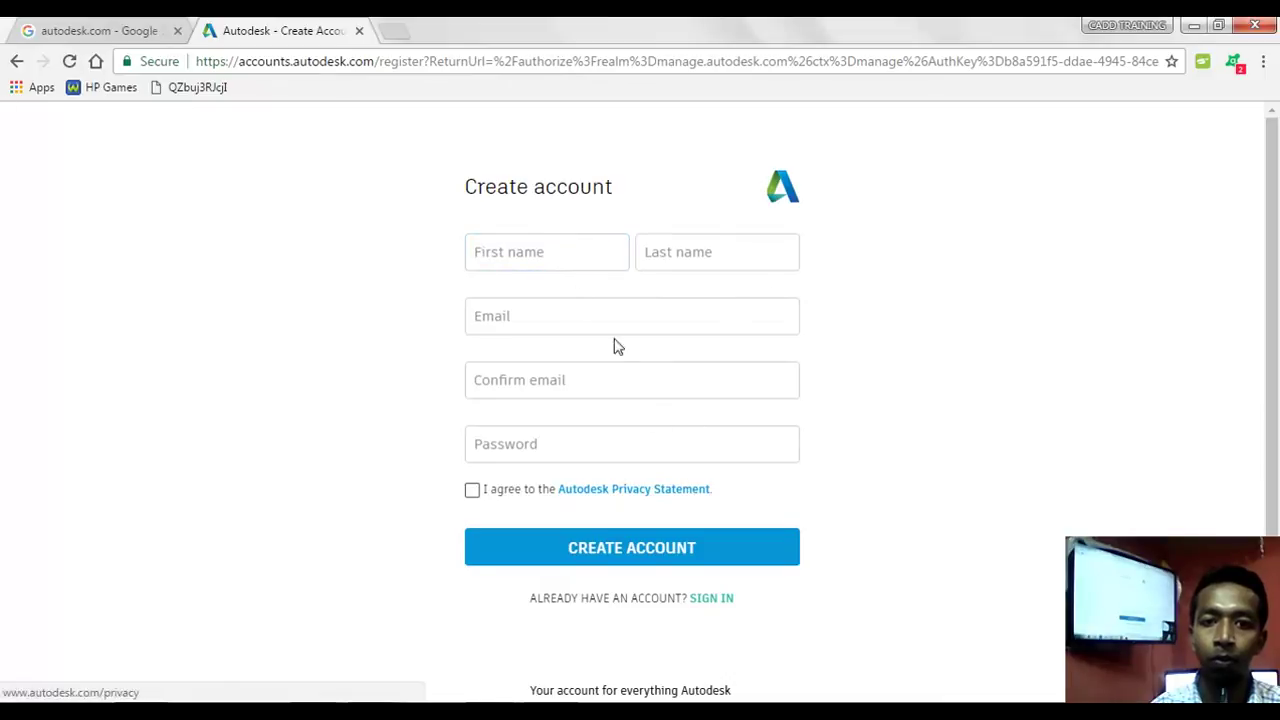
pyautogui.click(568, 328)
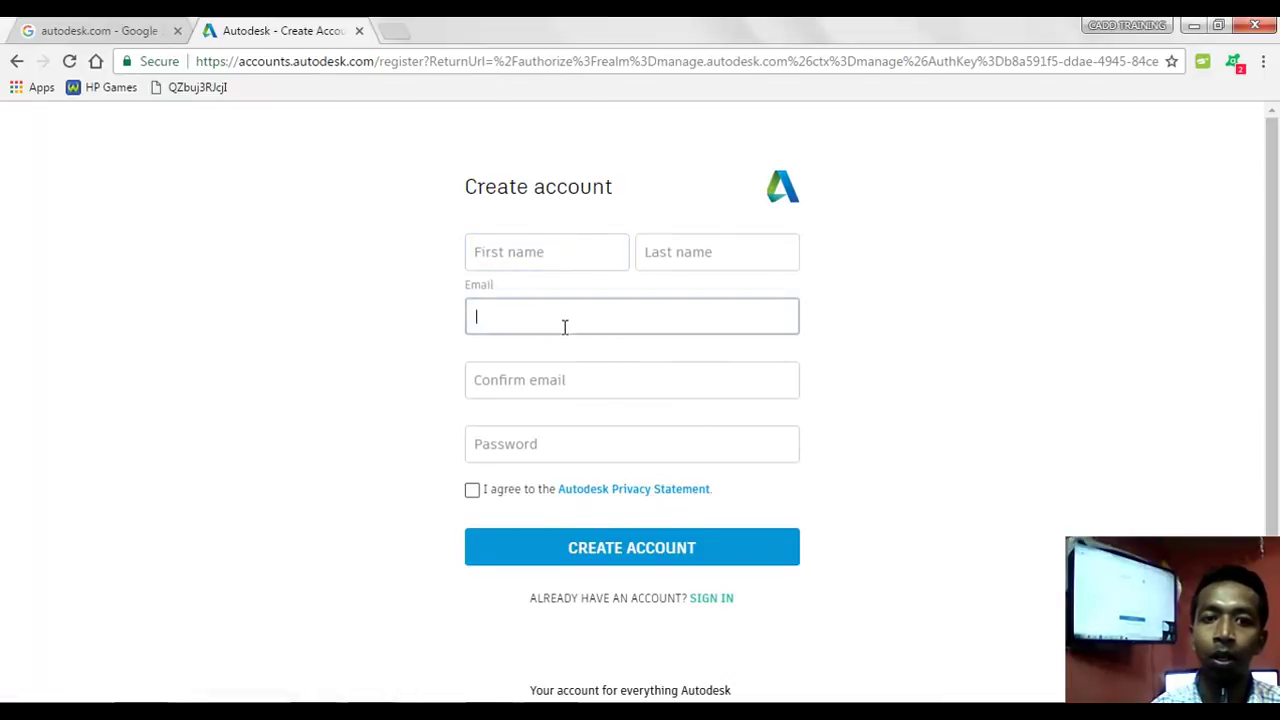
pyautogui.click(926, 346)
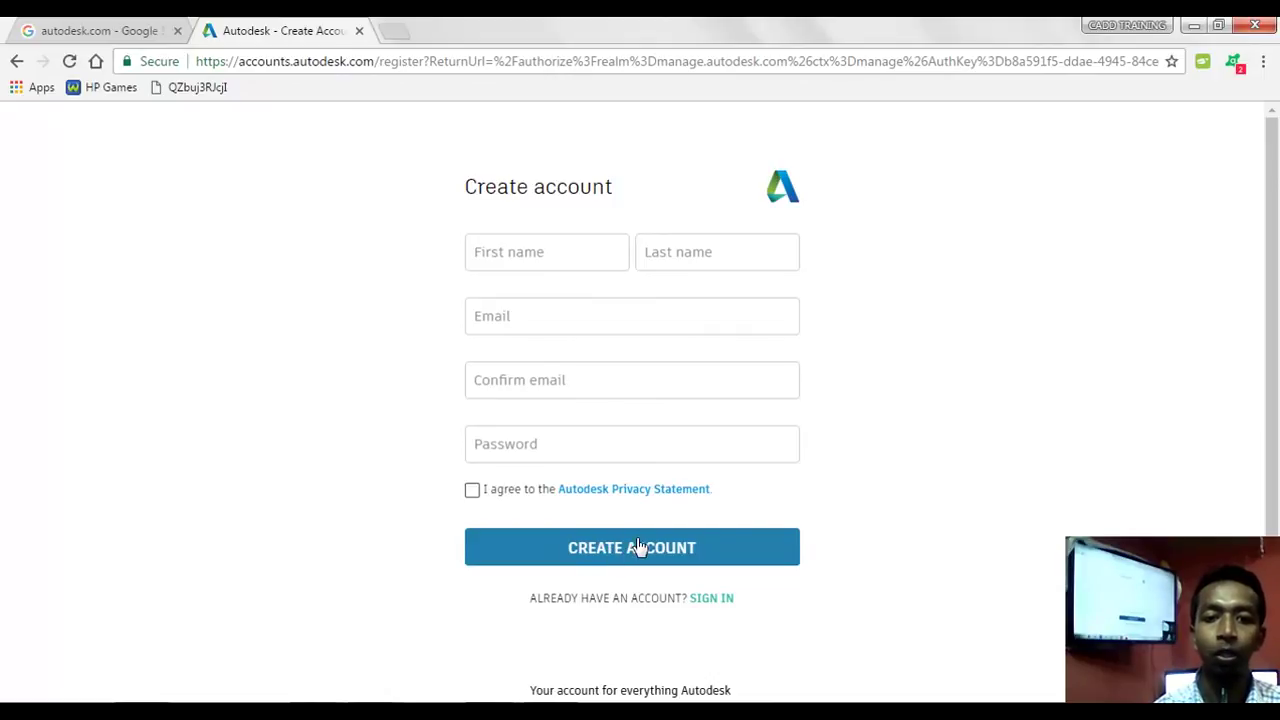
pyautogui.click(703, 606)
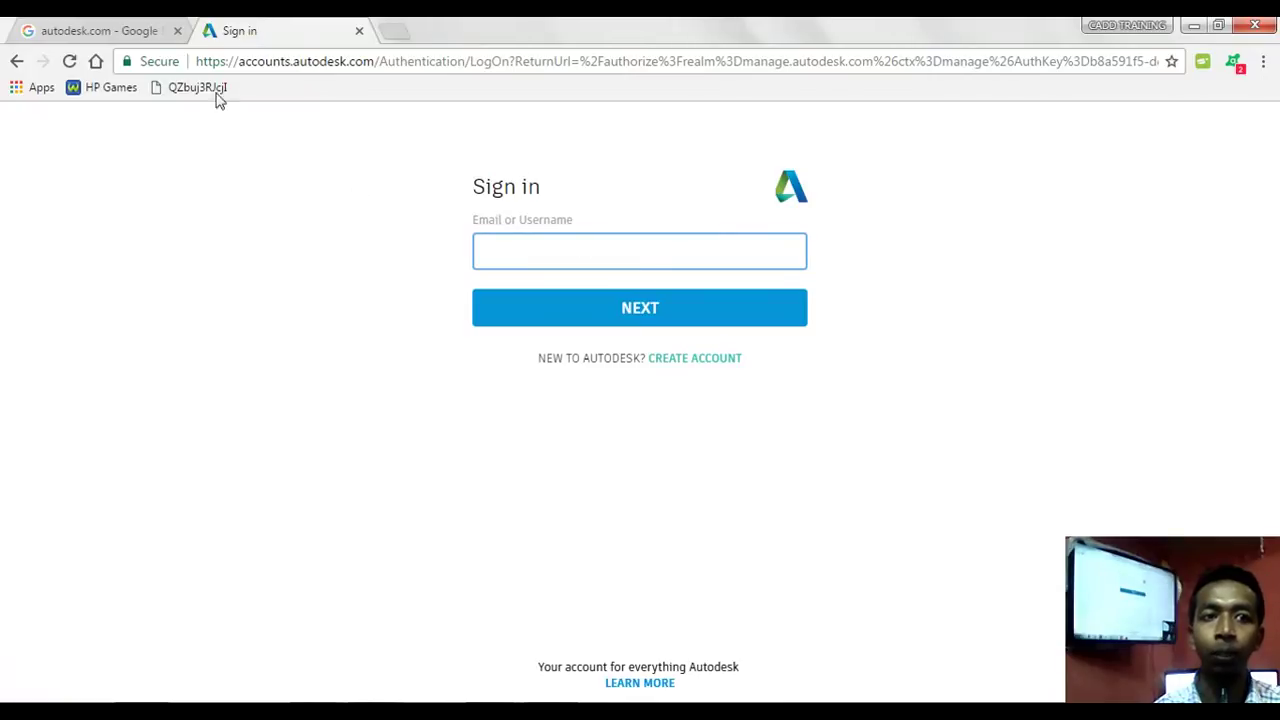
# From the Google results, open Free student software and scroll to the product list showing AutoCAD.
pyautogui.click(123, 30)
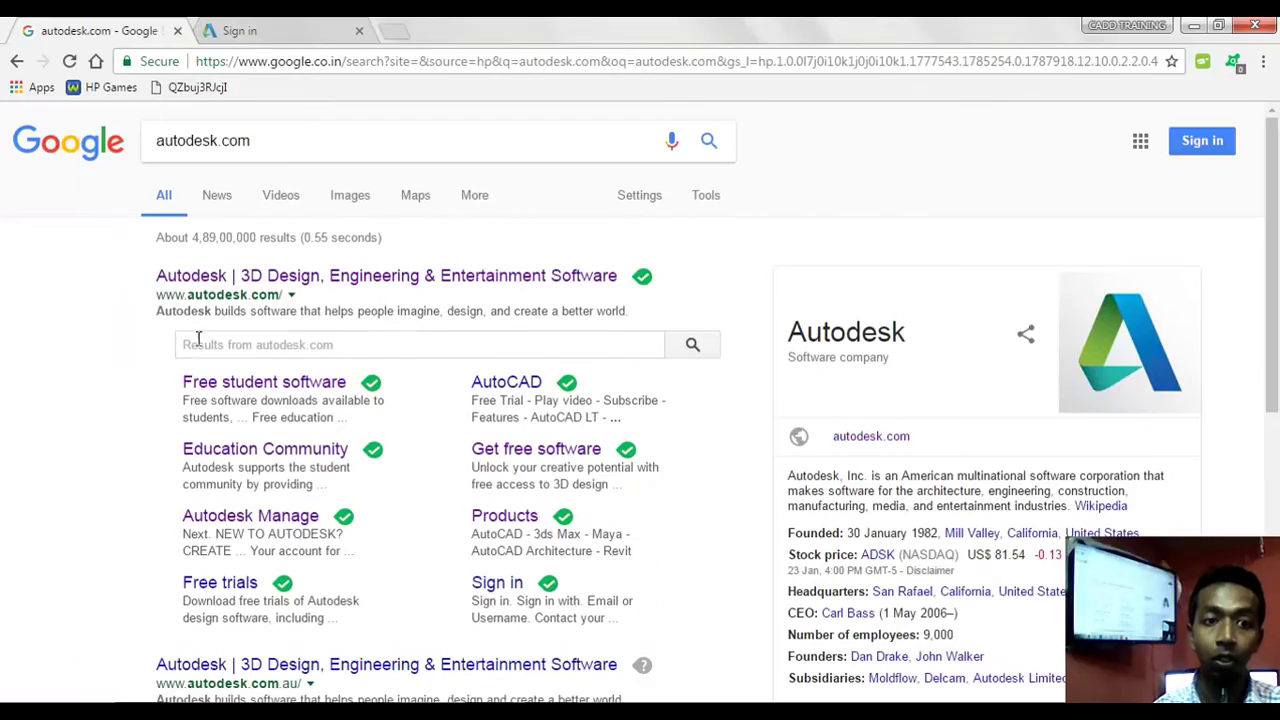
pyautogui.click(217, 387)
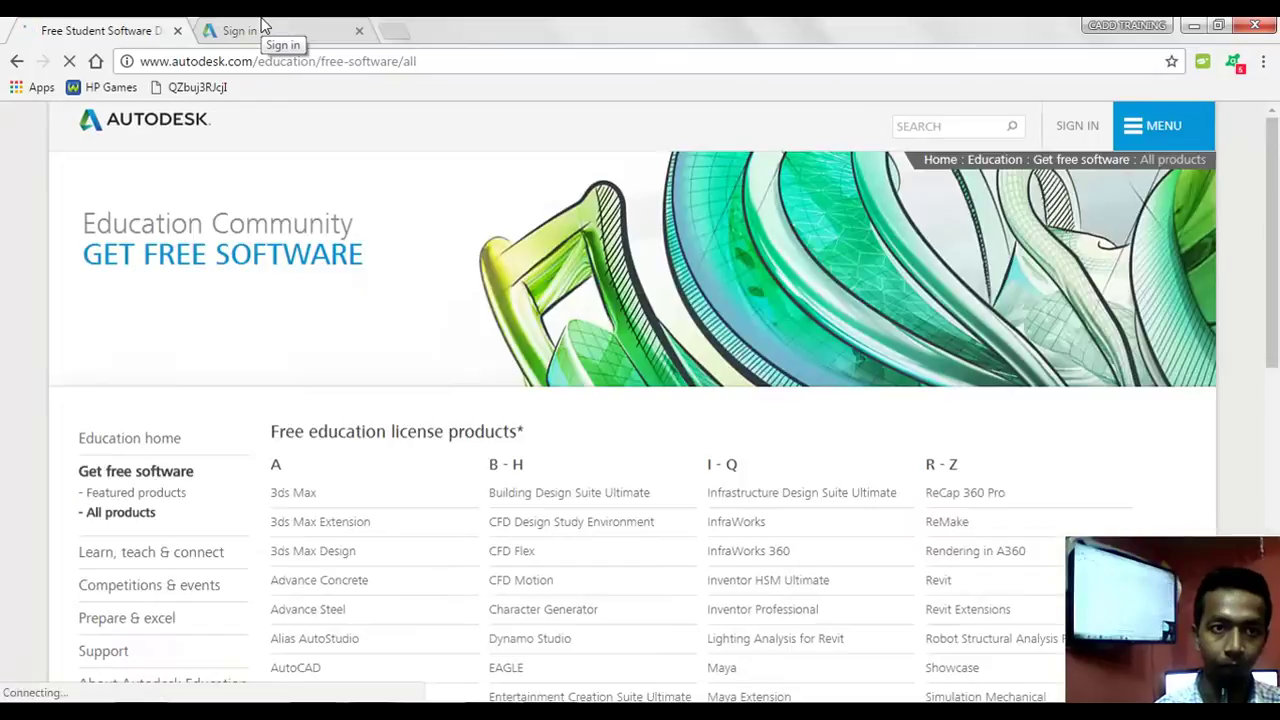
pyautogui.scroll(-1, 423, 317)
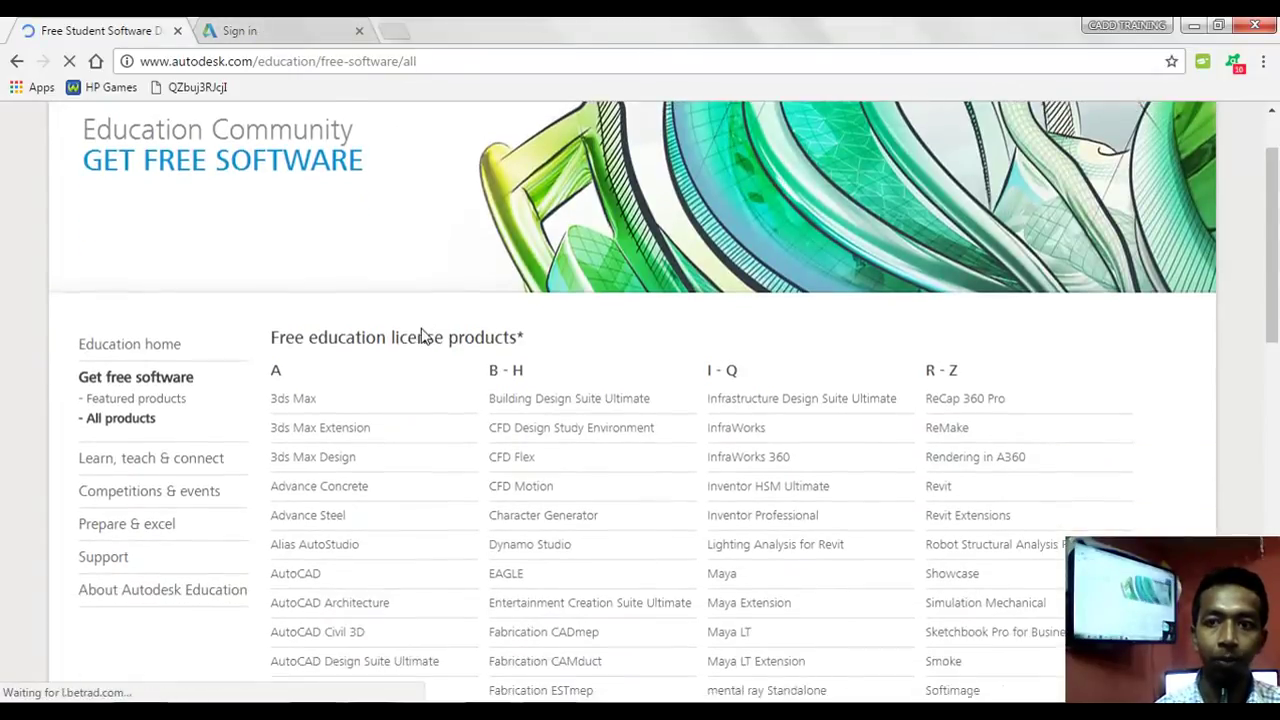
pyautogui.scroll(-4, 423, 340)
pyautogui.scroll(3, 423, 346)
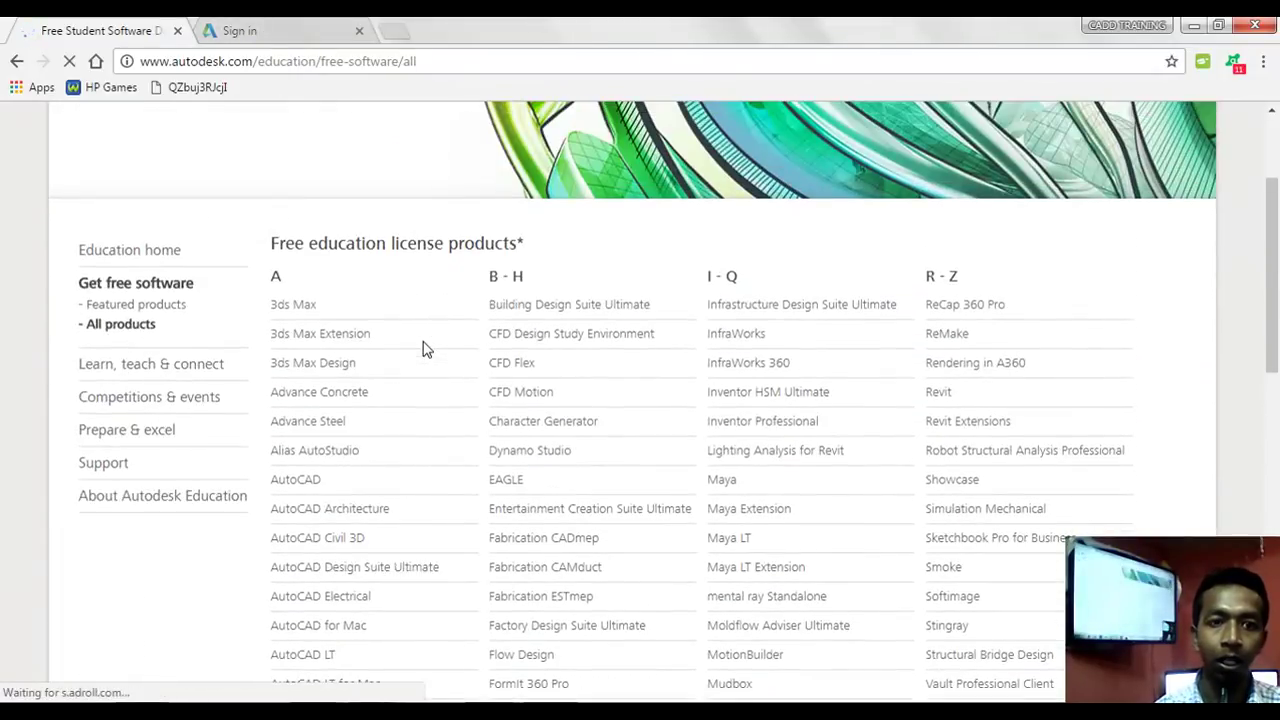
pyautogui.scroll(-1, 417, 386)
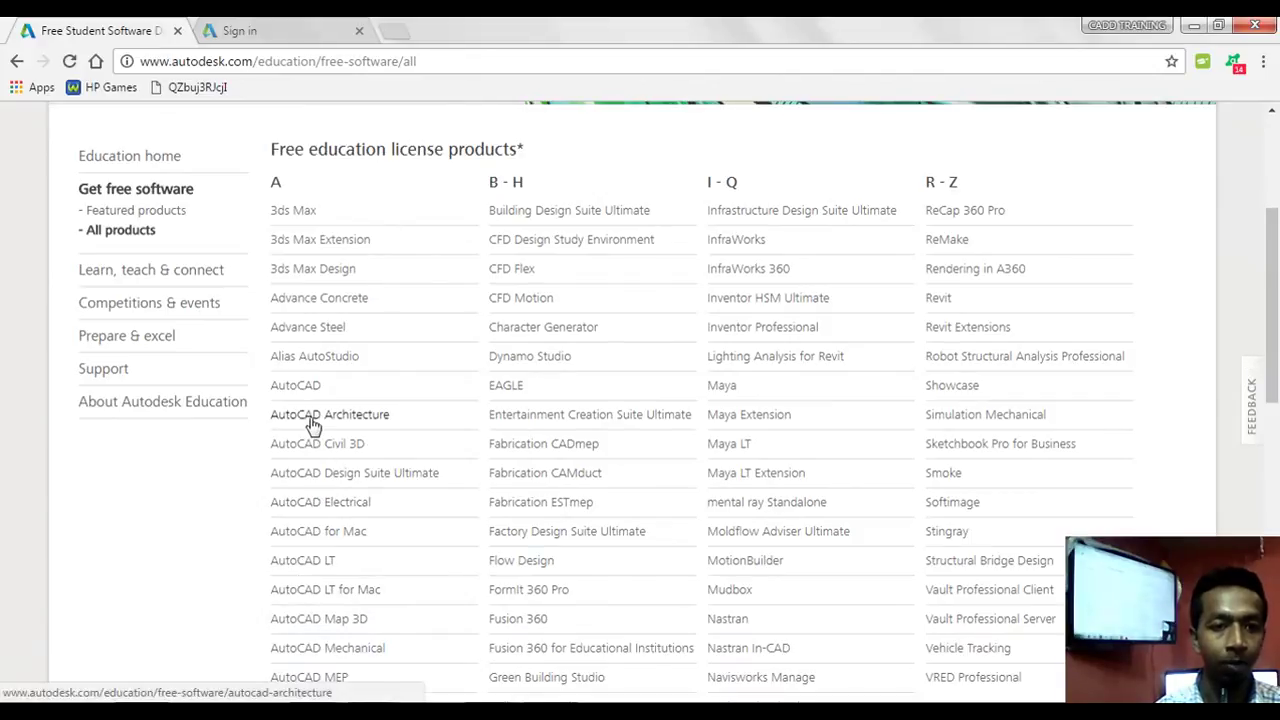
# Open the AutoCAD free download page from the product list, briefly checking the sign-in tab.
pyautogui.click(298, 390)
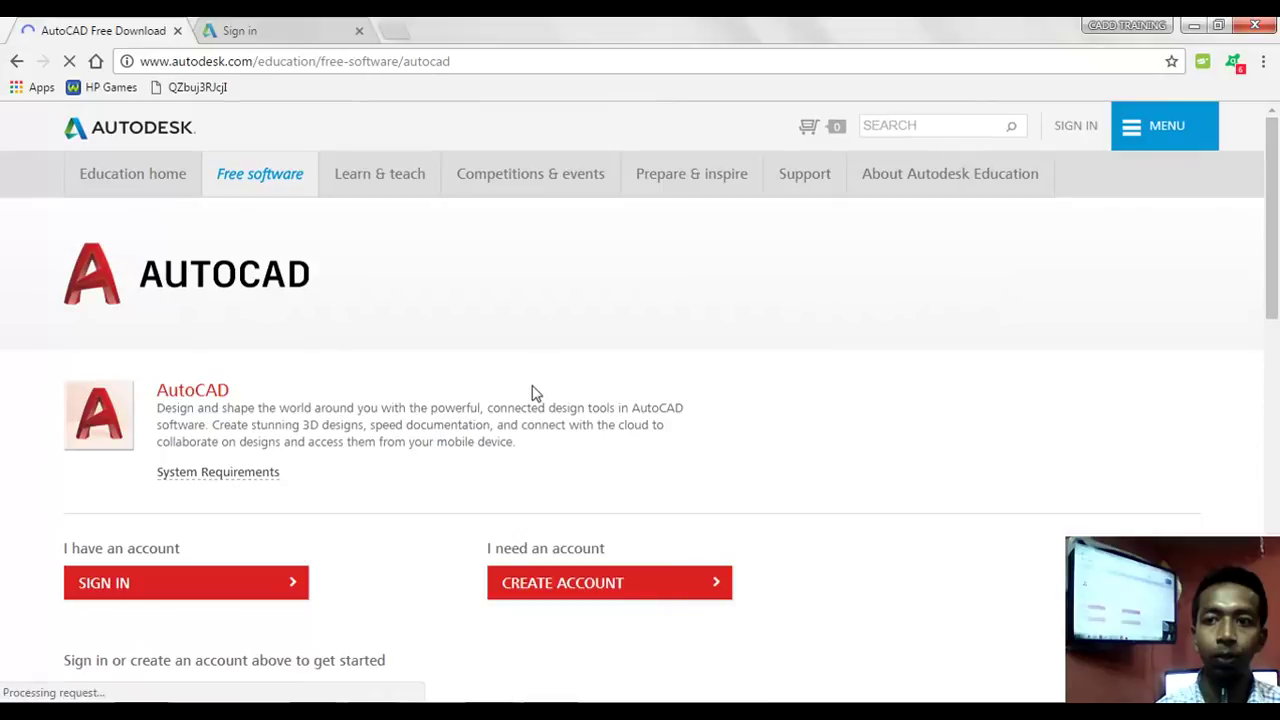
pyautogui.scroll(-2, 461, 390)
pyautogui.scroll(1, 370, 364)
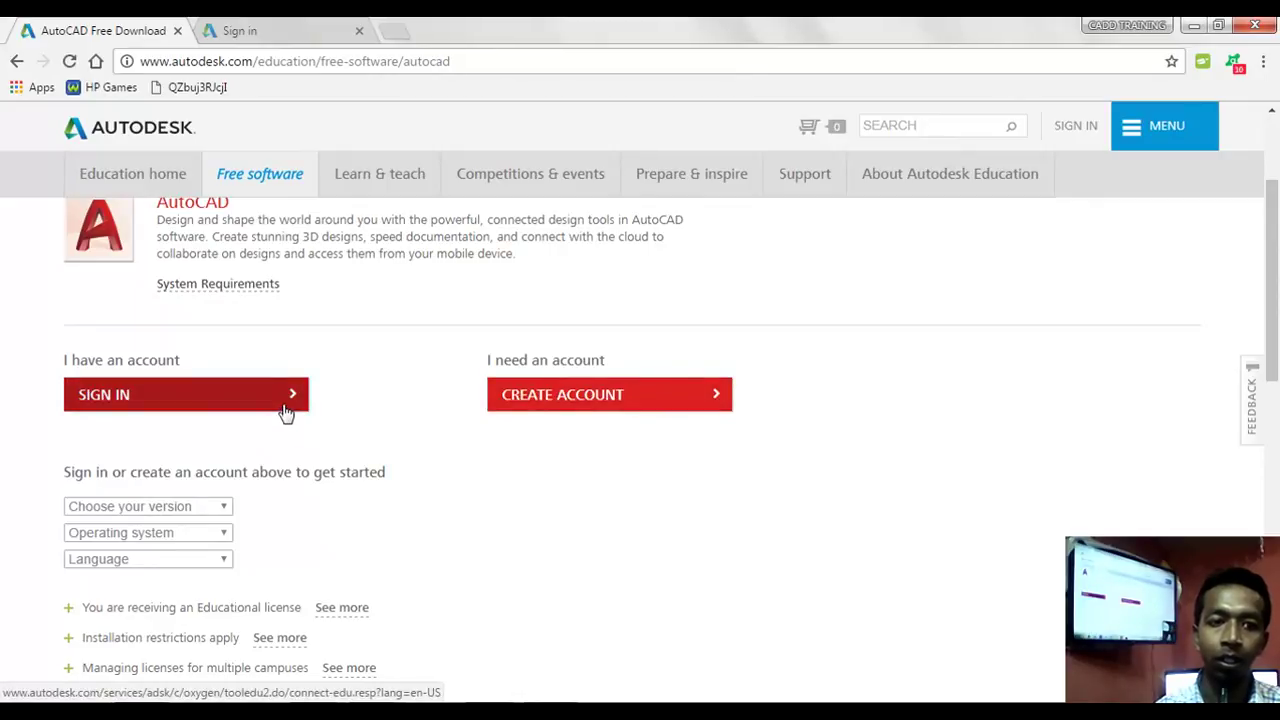
pyautogui.click(335, 26)
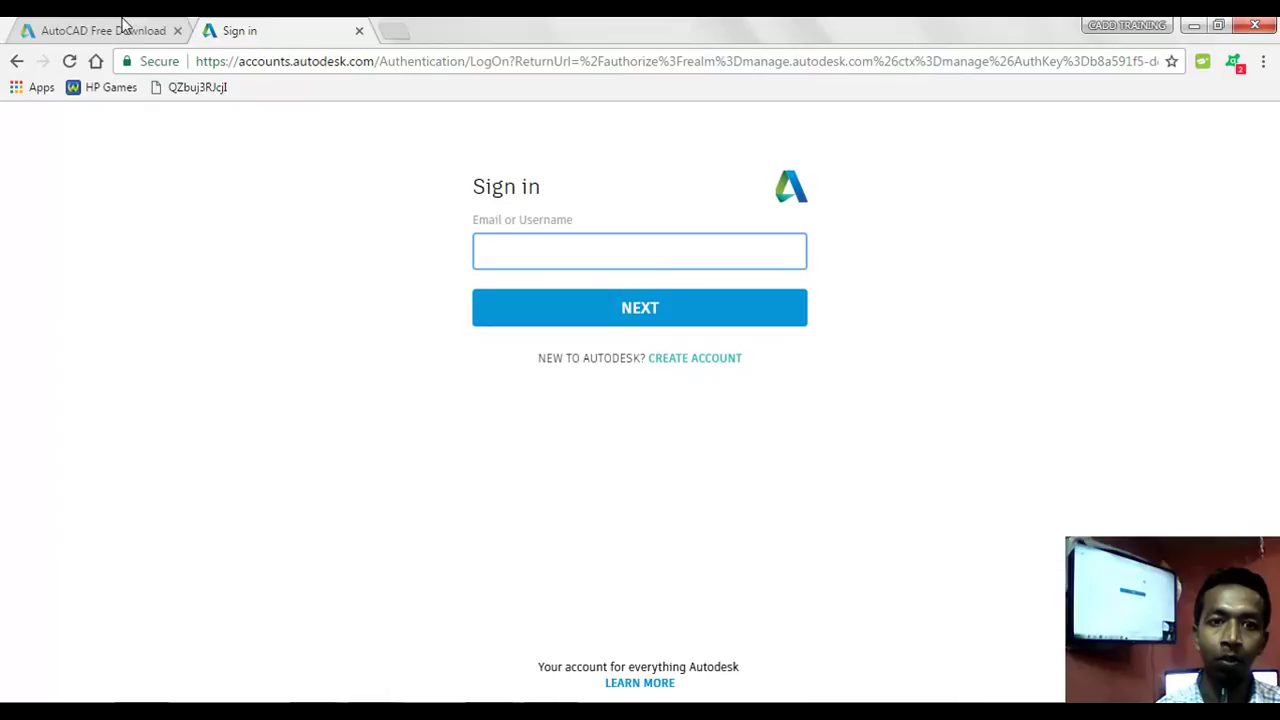
pyautogui.click(123, 26)
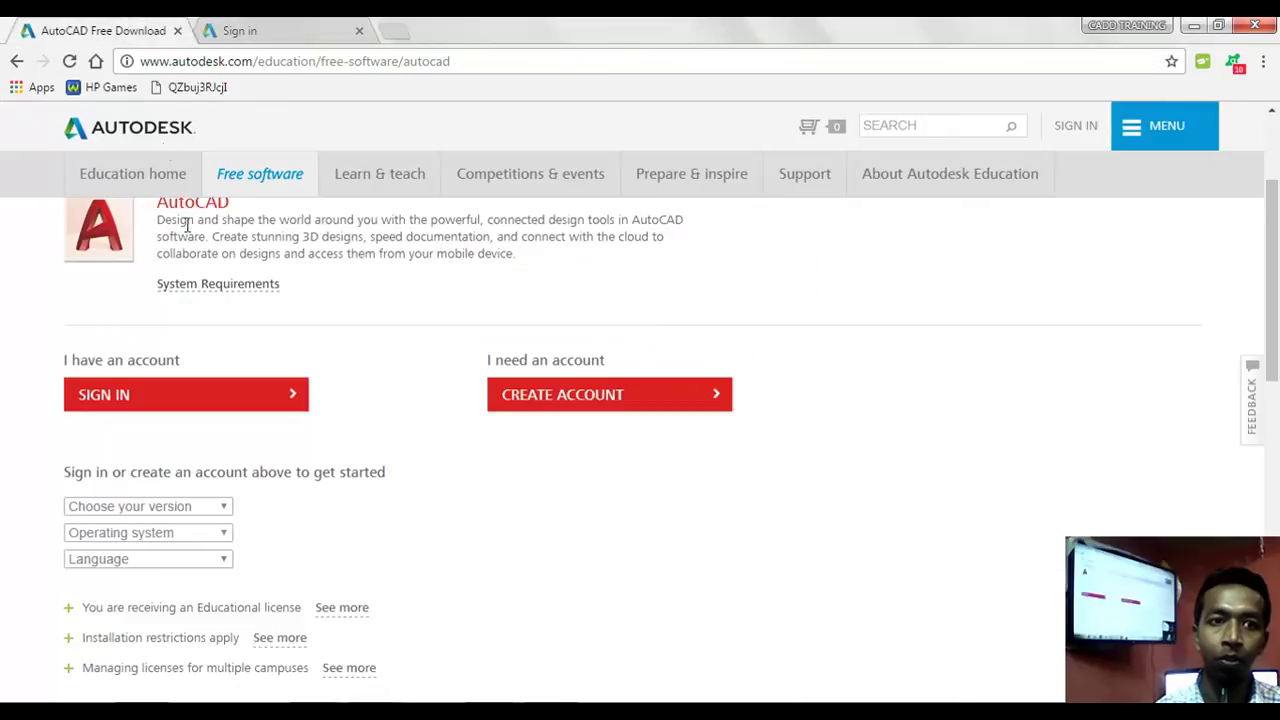
# Sign in with the saved autocomplete username and the account password.
pyautogui.click(232, 406)
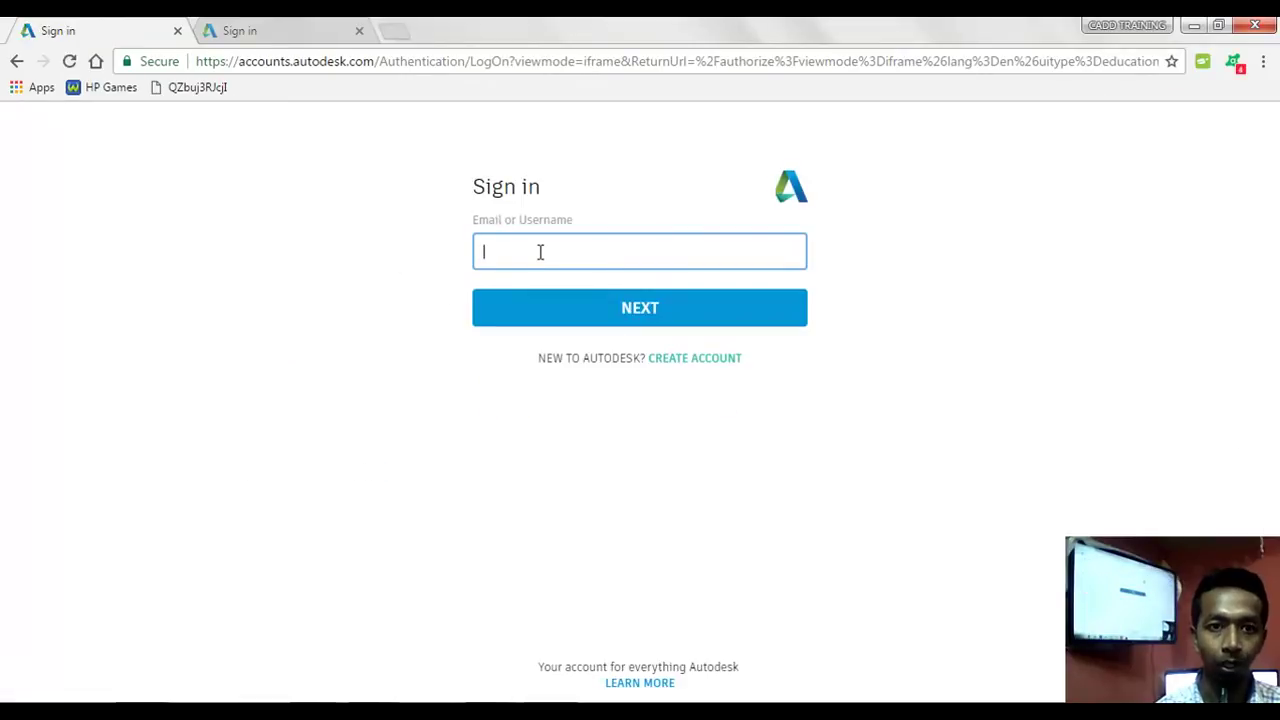
pyautogui.write('as')
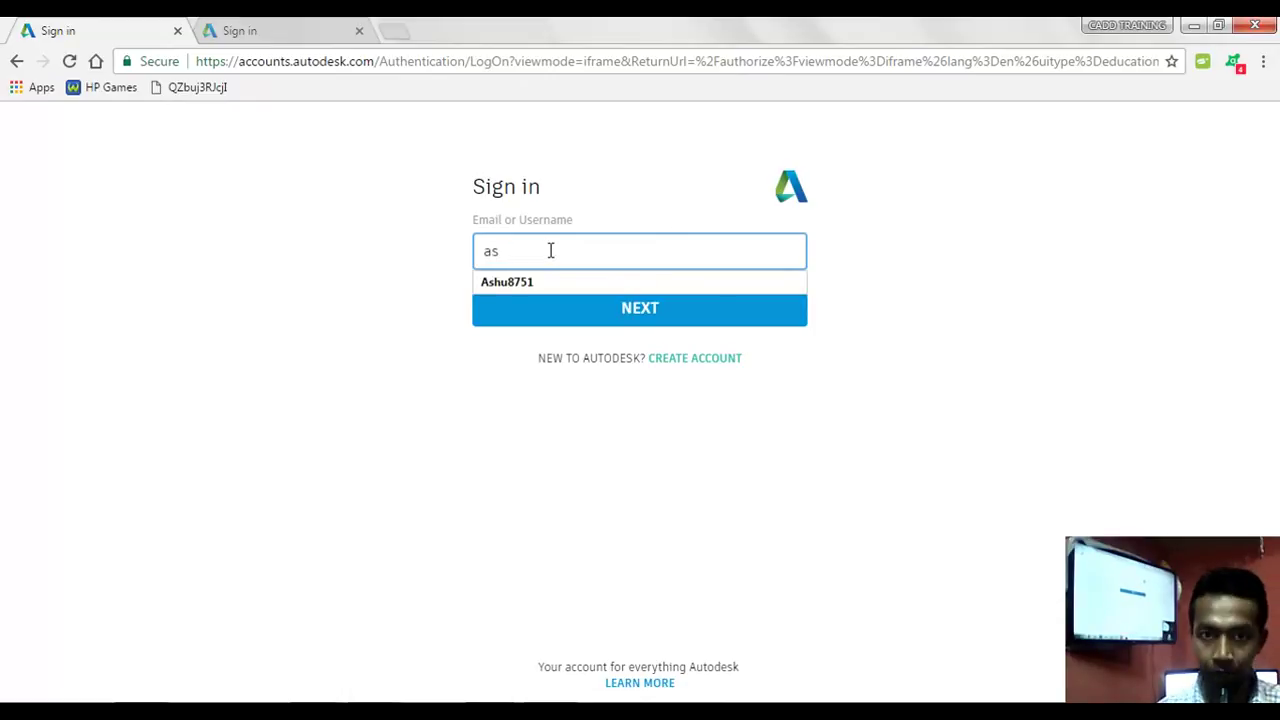
pyautogui.press('Down')
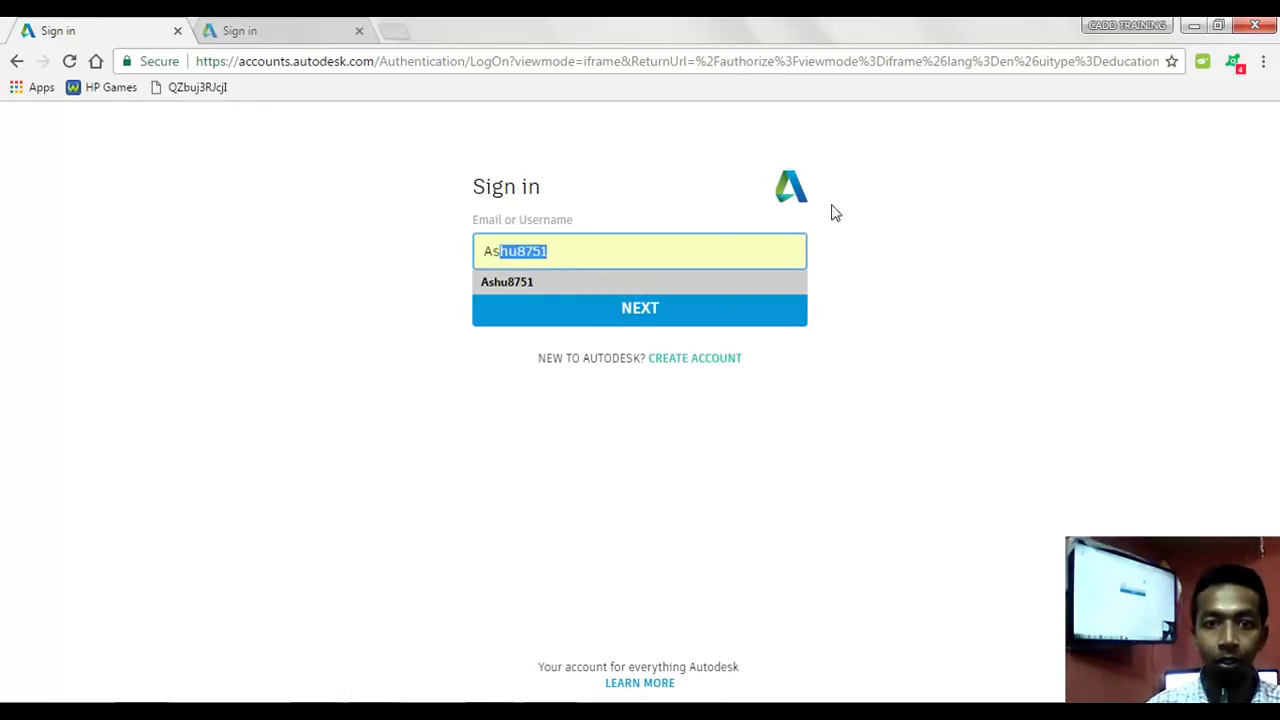
pyautogui.click(612, 284)
pyautogui.click(618, 312)
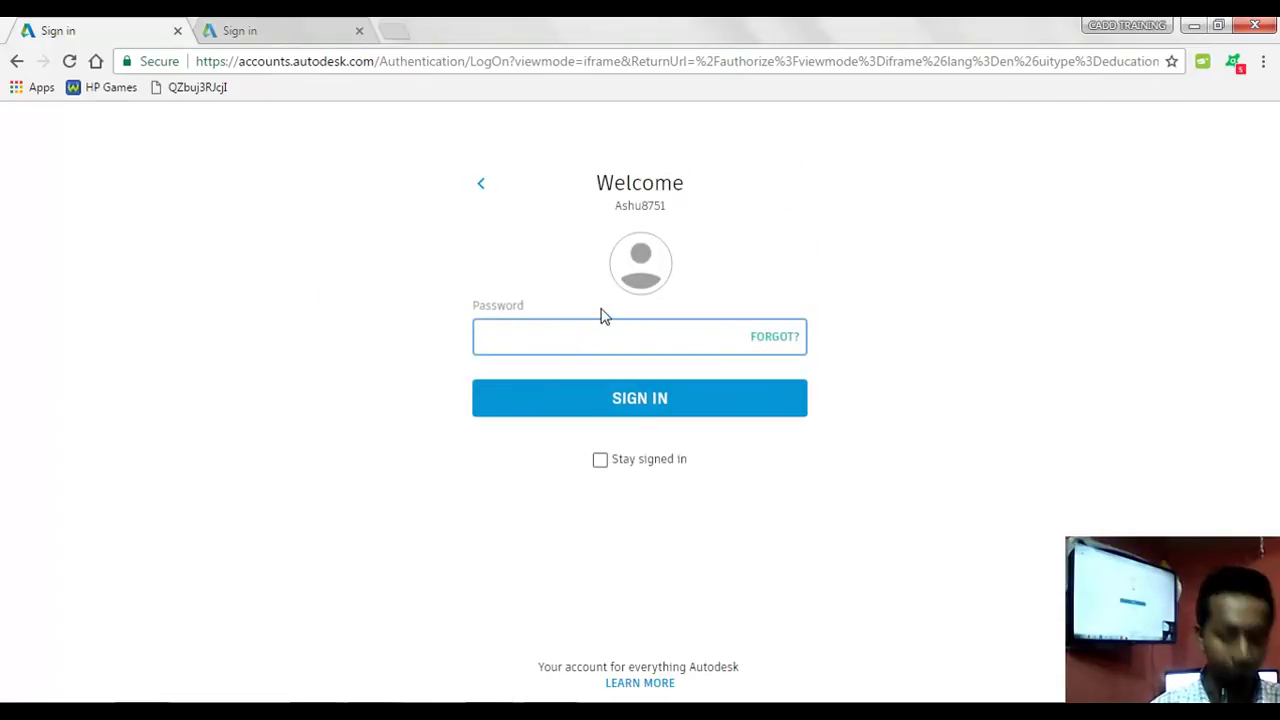
pyautogui.write('••')
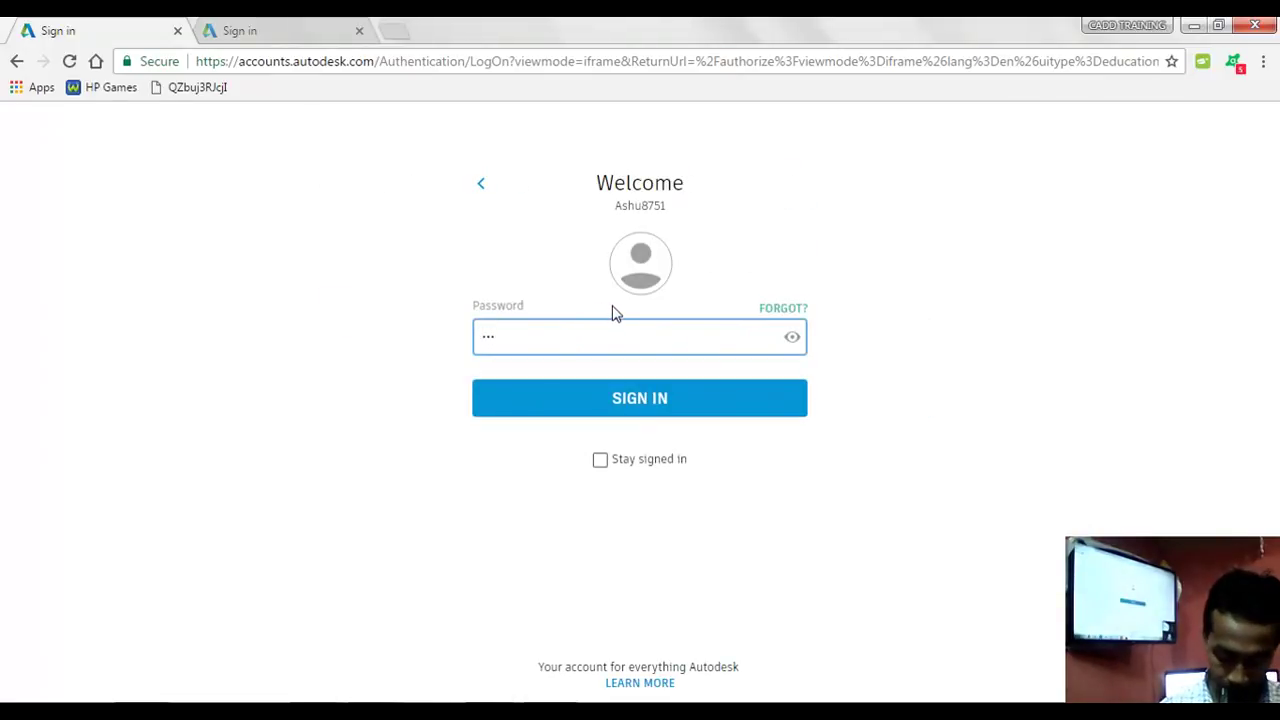
pyautogui.press('BackSpace')
pyautogui.press('BackSpace')
pyautogui.write('•')
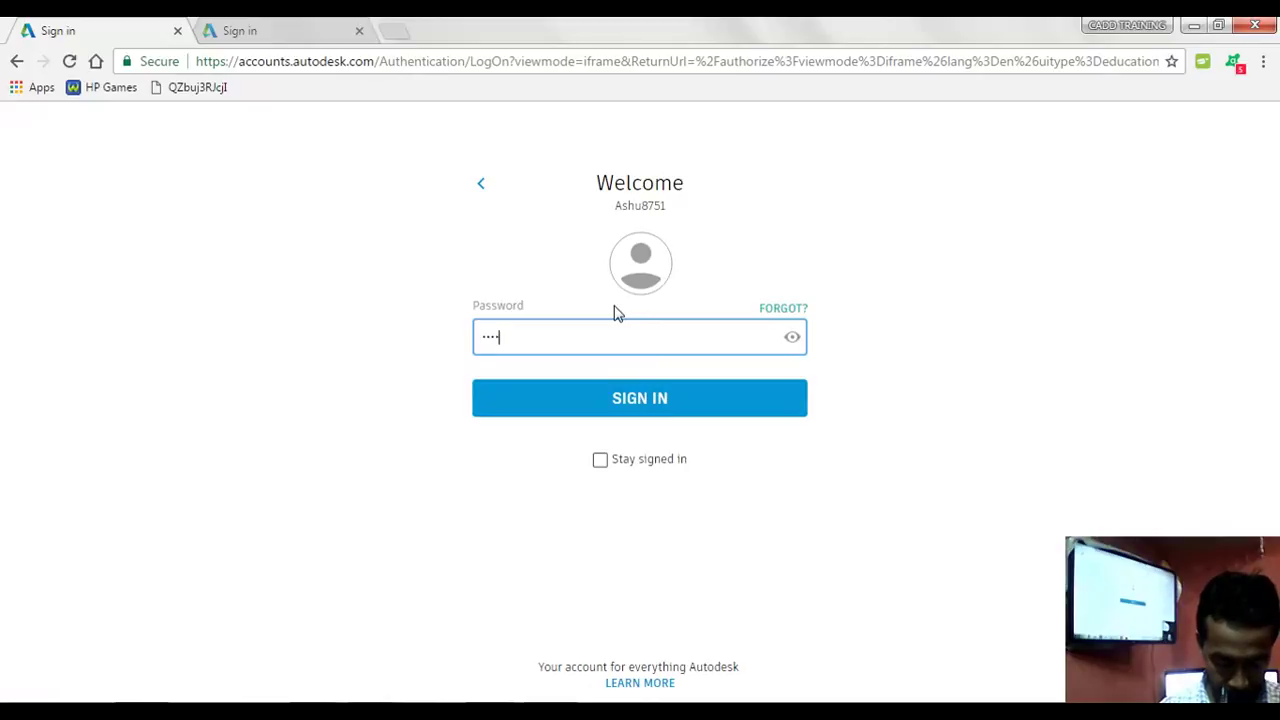
pyautogui.press('Return')
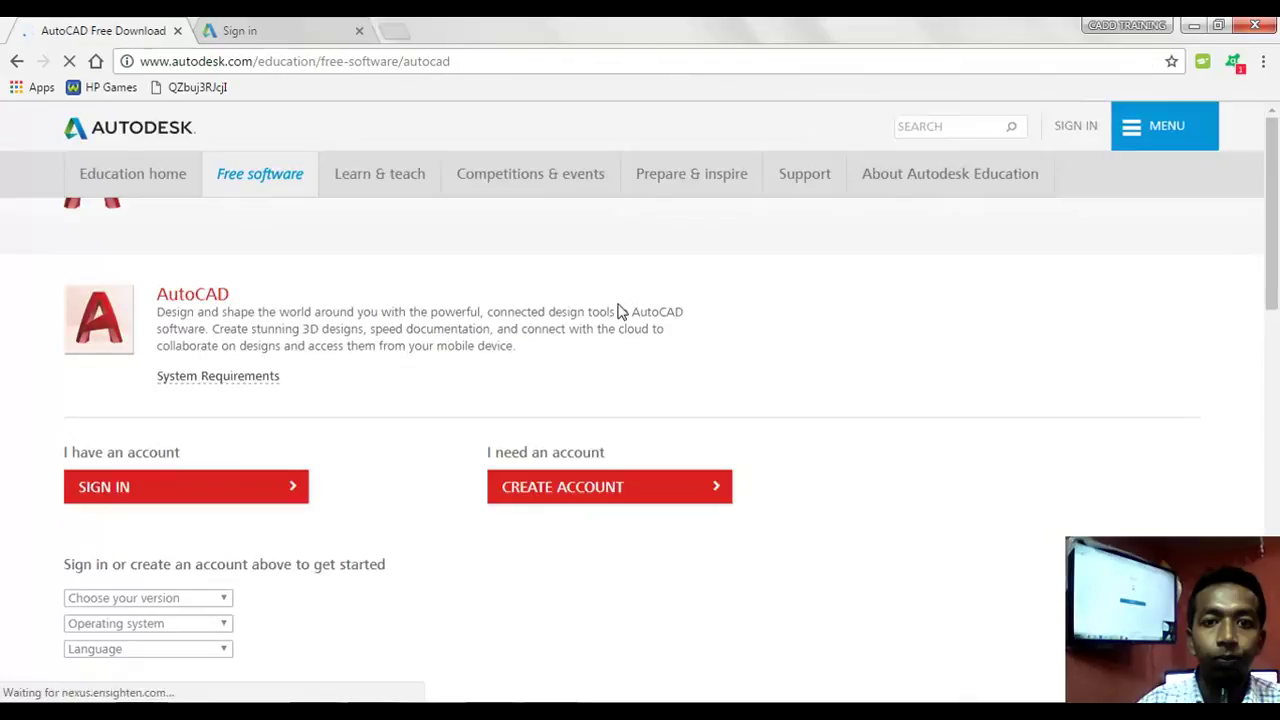
# Scroll through the signed-in AutoCAD page to review the Download Now panel, then back to top.
pyautogui.scroll(-2, 618, 331)
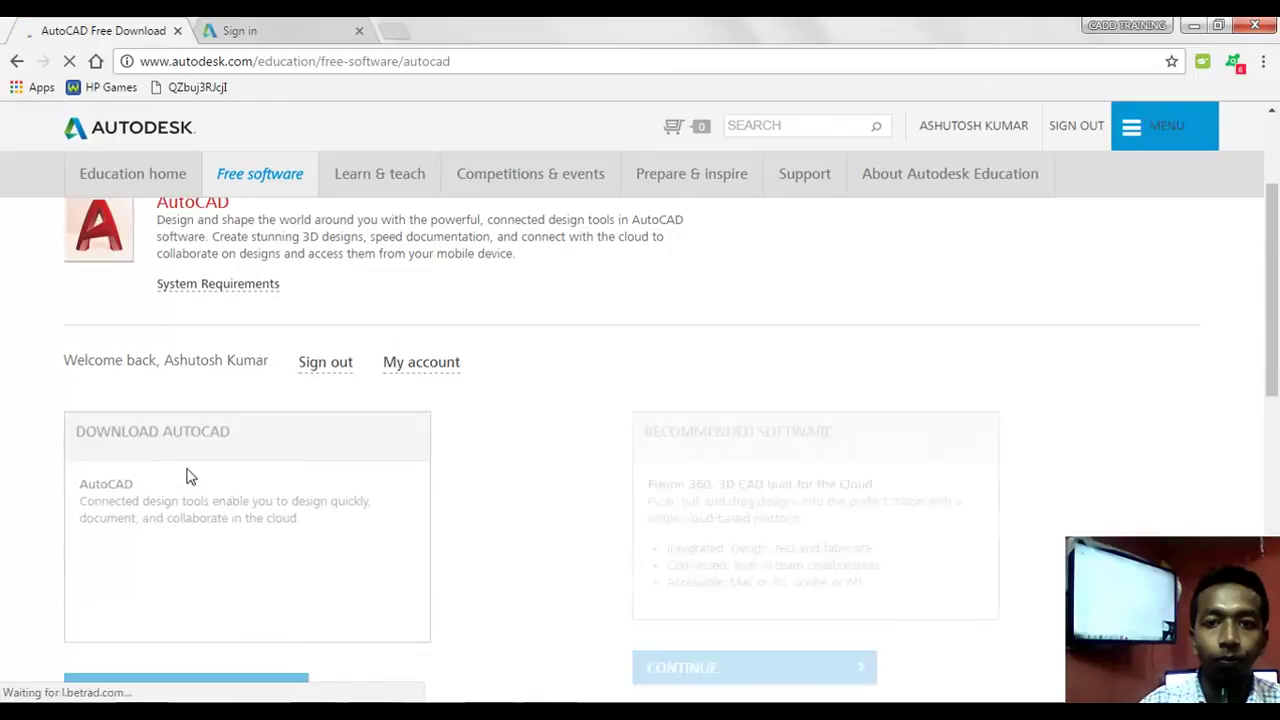
pyautogui.scroll(-1, 447, 430)
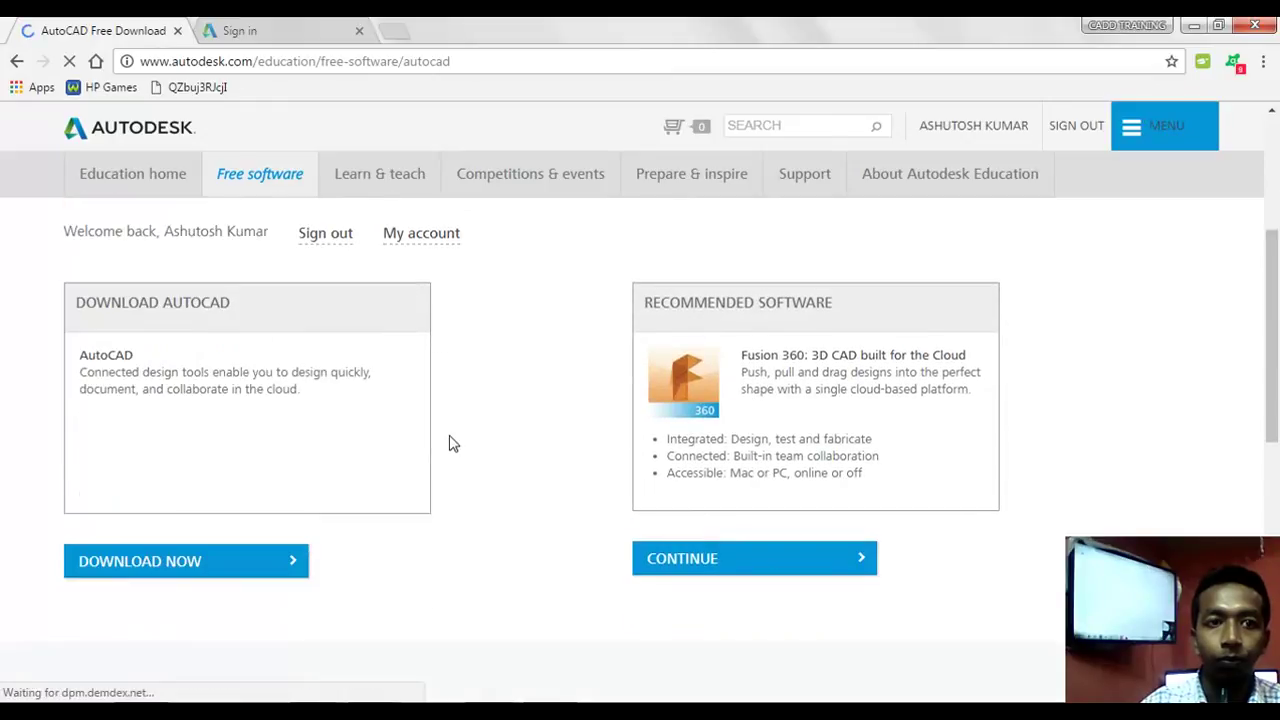
pyautogui.scroll(-2, 286, 394)
pyautogui.scroll(2, 340, 408)
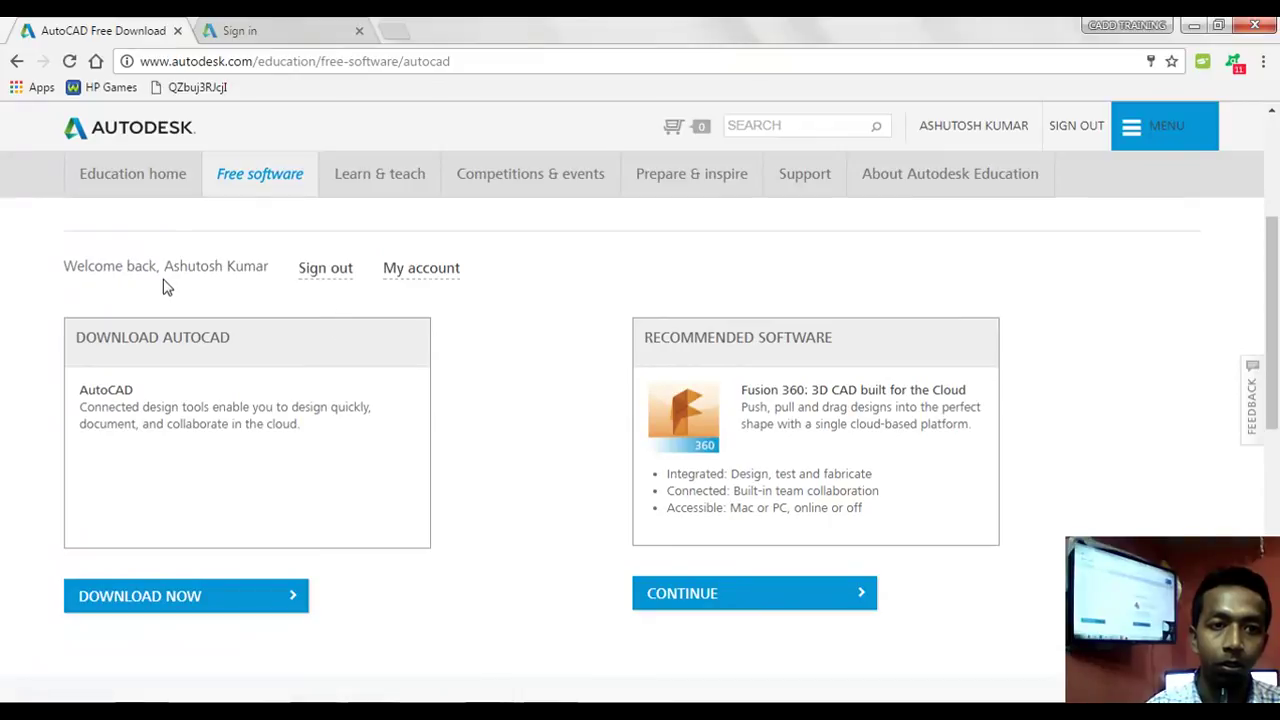
pyautogui.scroll(-2, 290, 450)
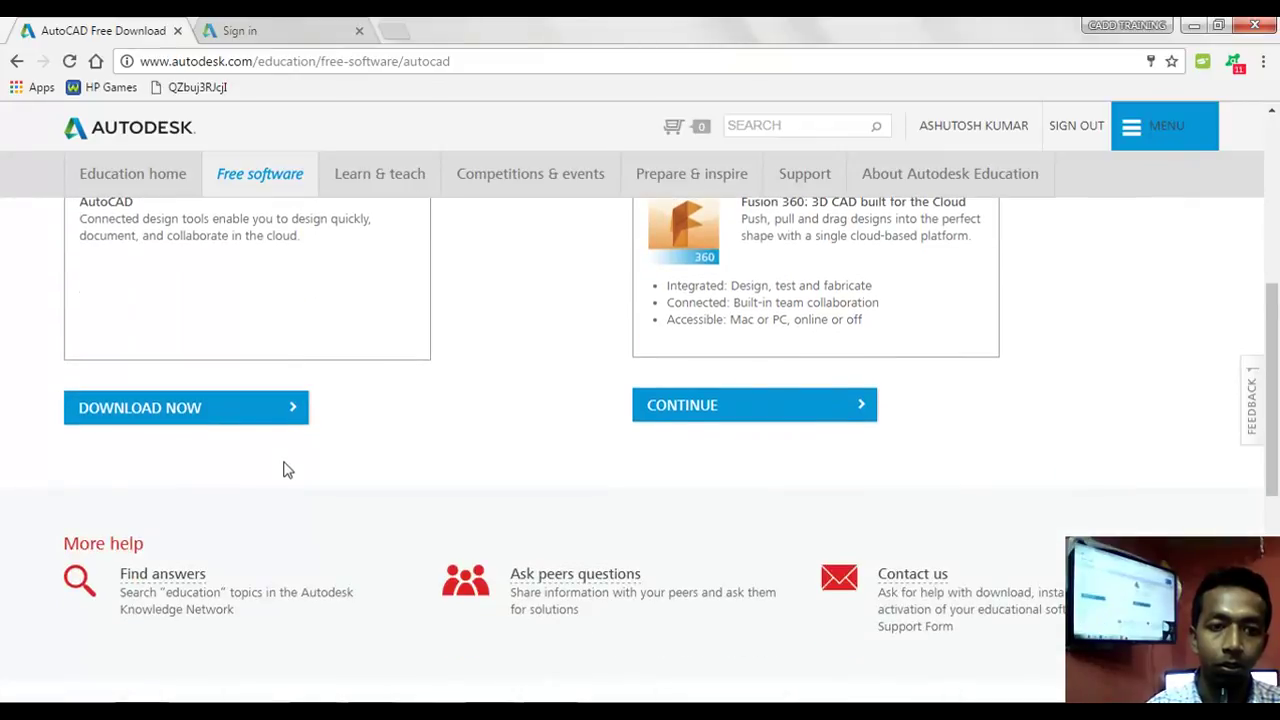
pyautogui.scroll(-3, 283, 466)
pyautogui.scroll(-1, 283, 470)
pyautogui.scroll(2, 283, 471)
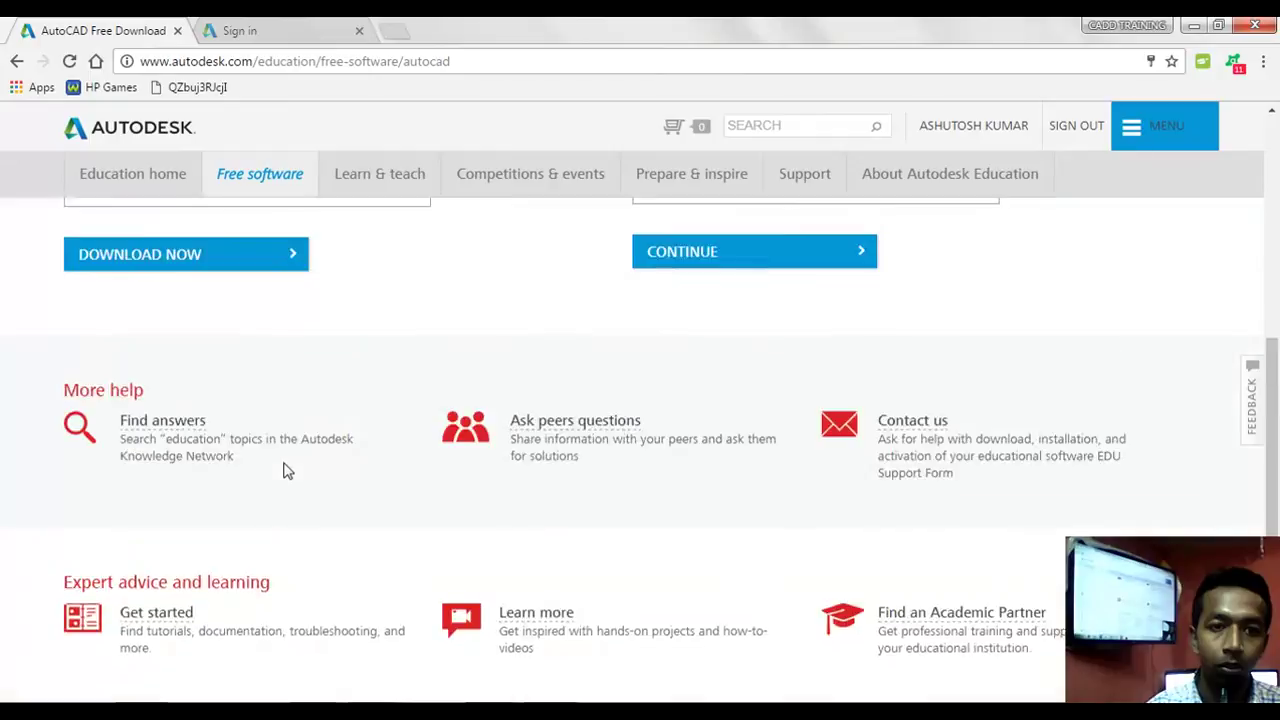
pyautogui.scroll(2, 283, 471)
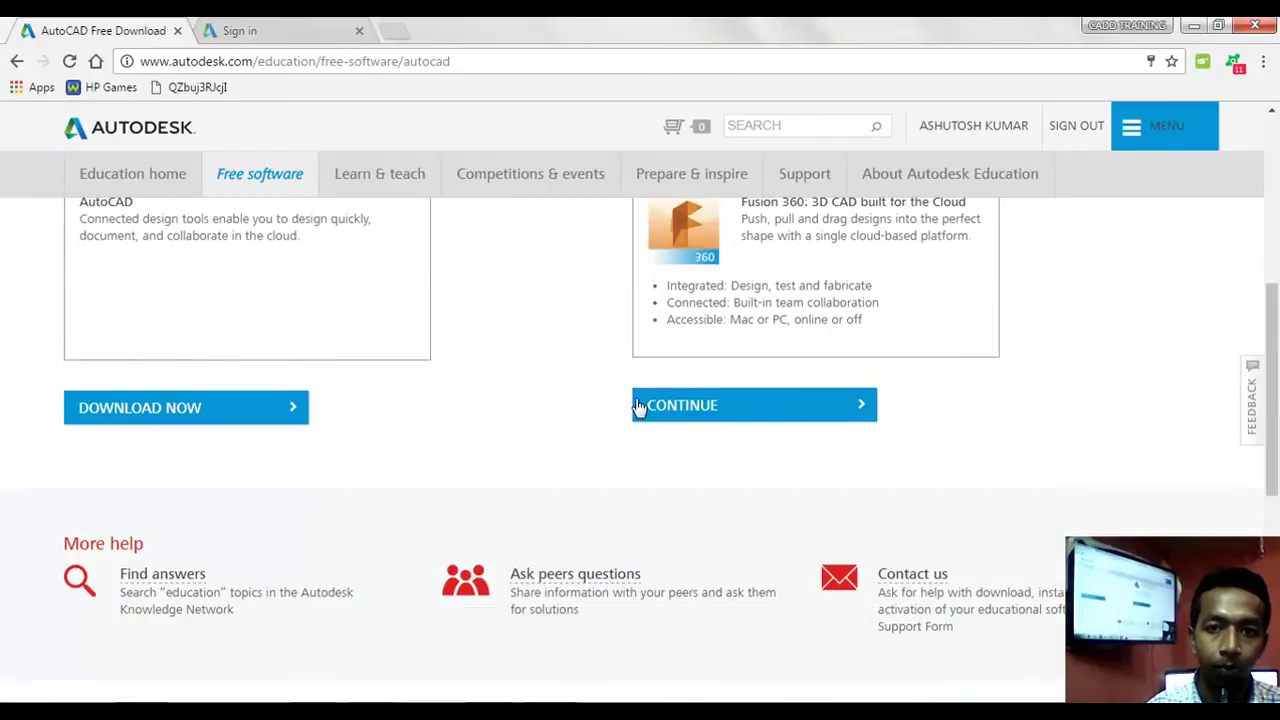
pyautogui.scroll(1, 640, 410)
pyautogui.scroll(2, 645, 415)
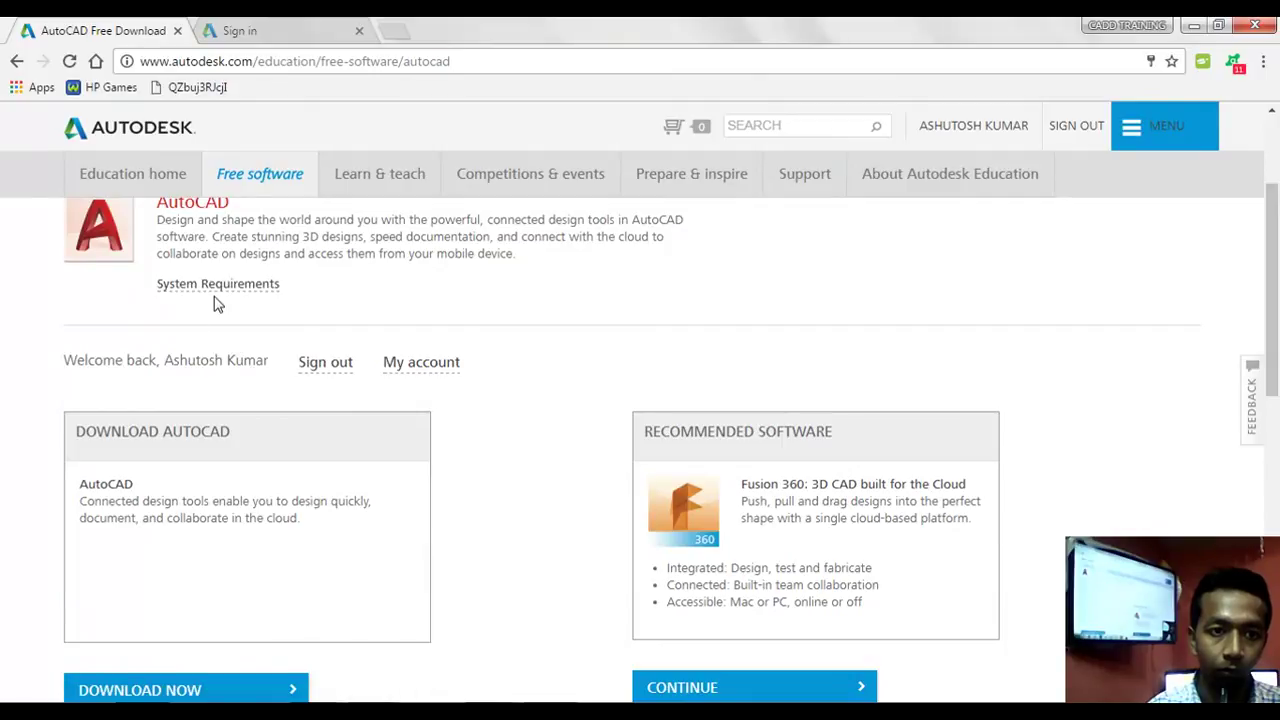
pyautogui.scroll(2, 220, 300)
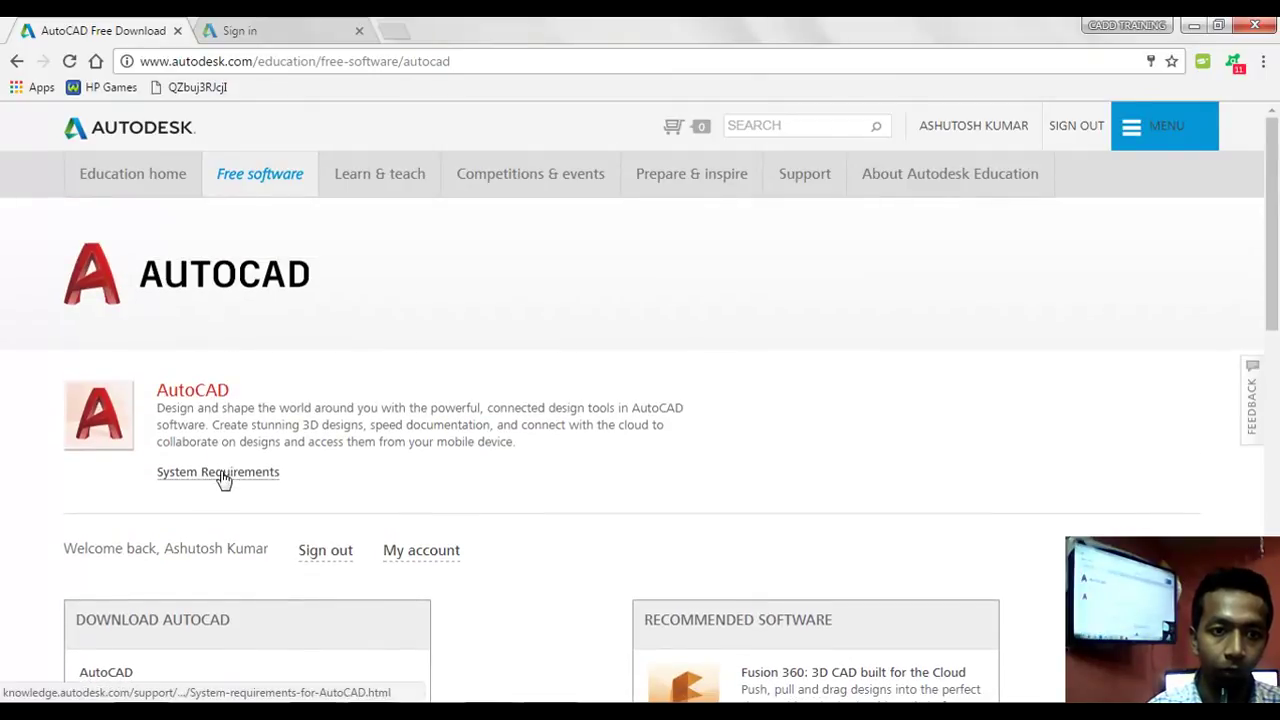
# Open the AutoCAD system requirements page in a new tab, staying on the download page.
pyautogui.click(222, 476)
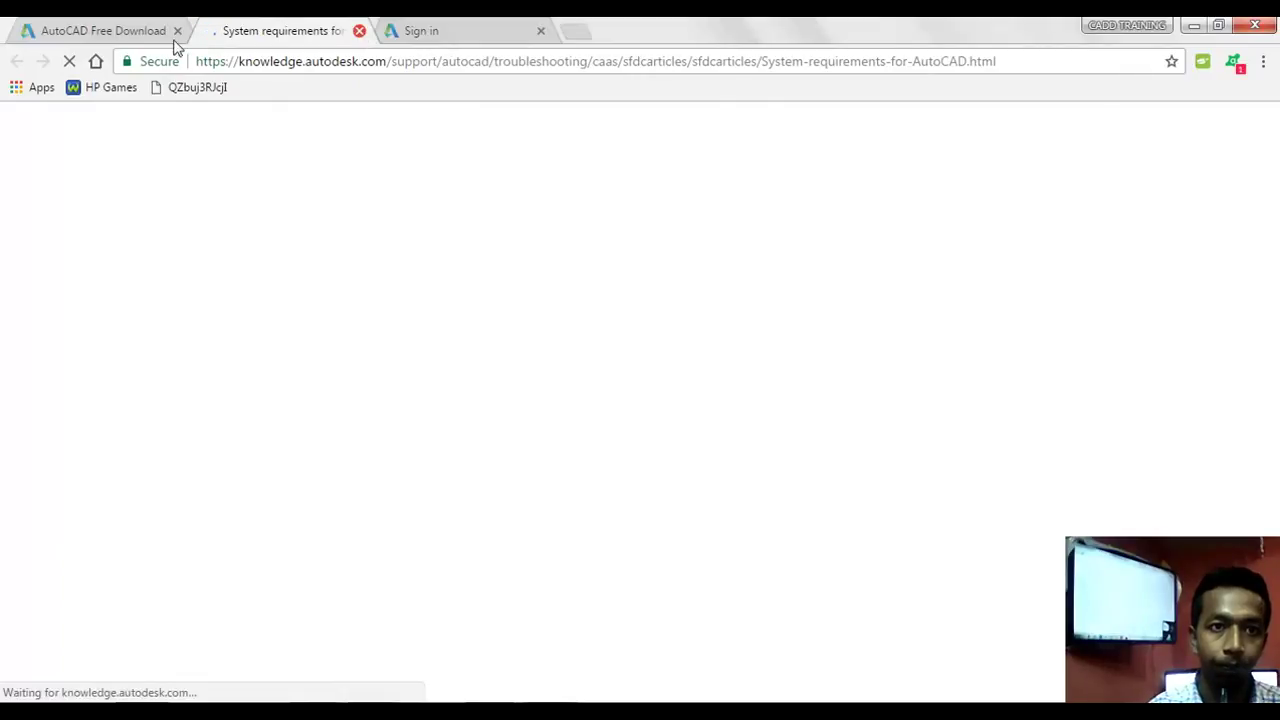
pyautogui.click(100, 30)
pyautogui.scroll(-2, 270, 380)
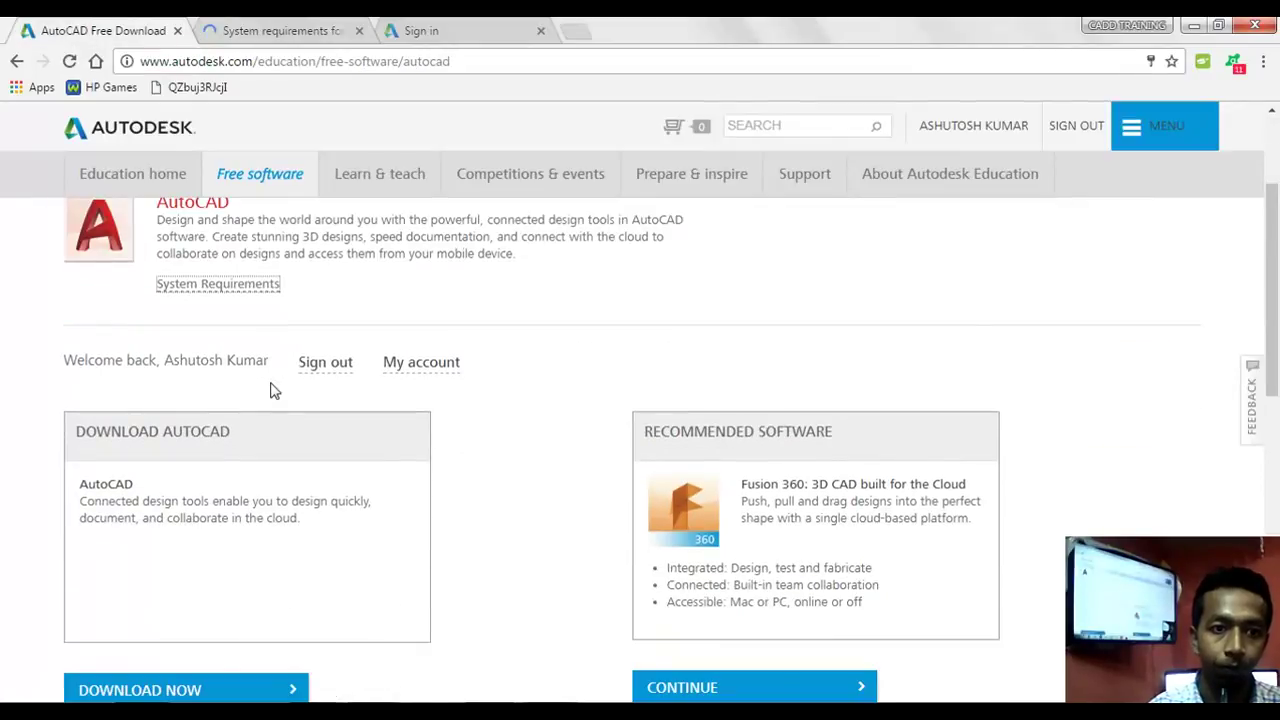
pyautogui.scroll(-2, 320, 372)
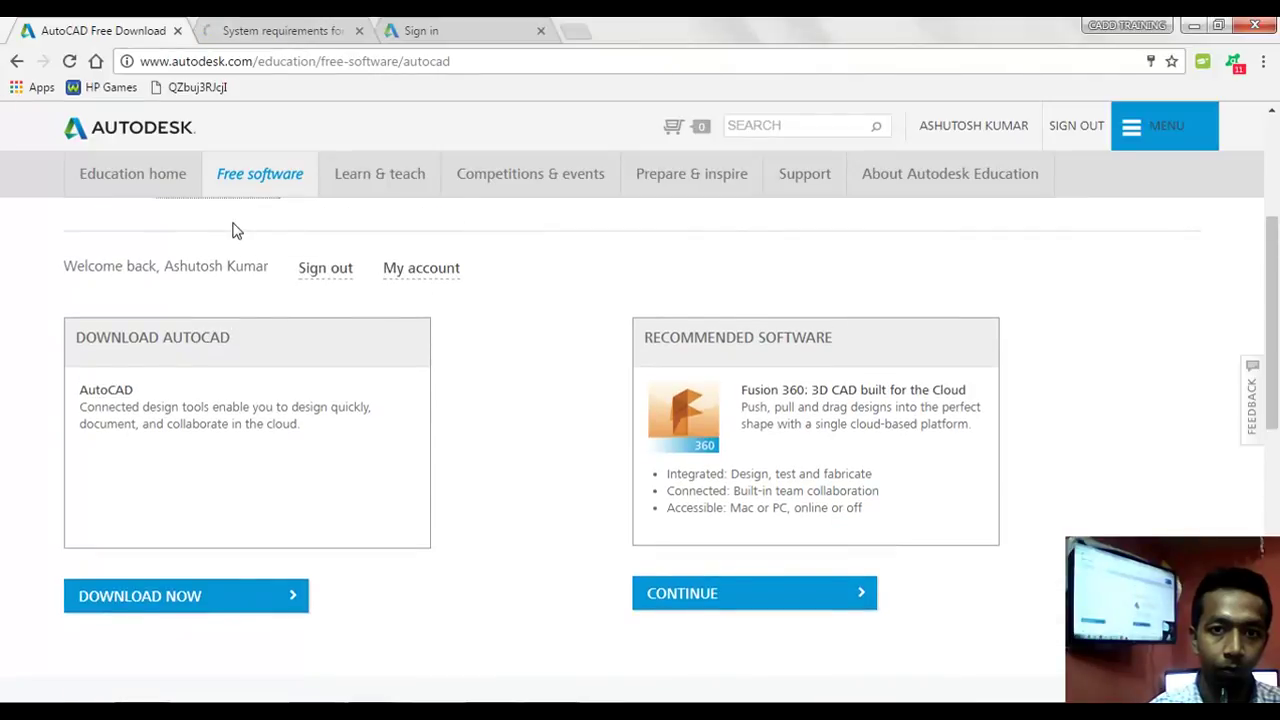
# Read through the system requirements article, then return to the AutoCAD Free Download tab.
pyautogui.click(282, 30)
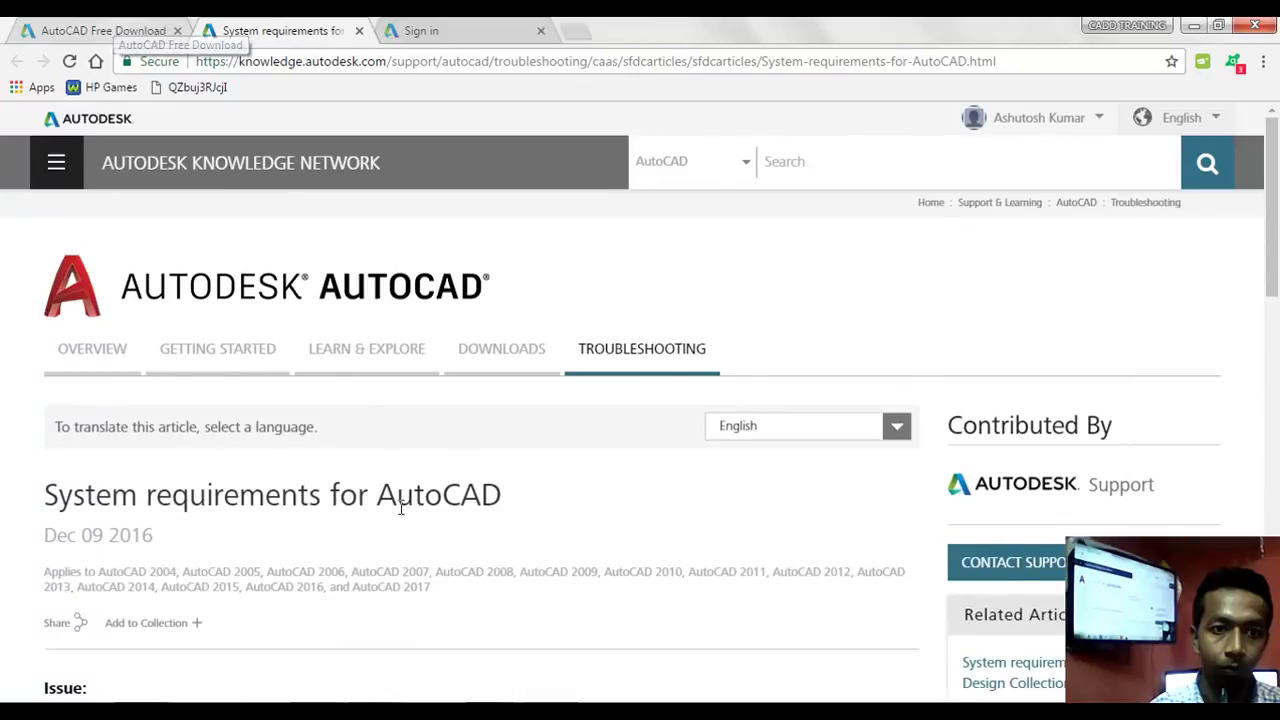
pyautogui.scroll(-3, 402, 524)
pyautogui.scroll(-1, 402, 527)
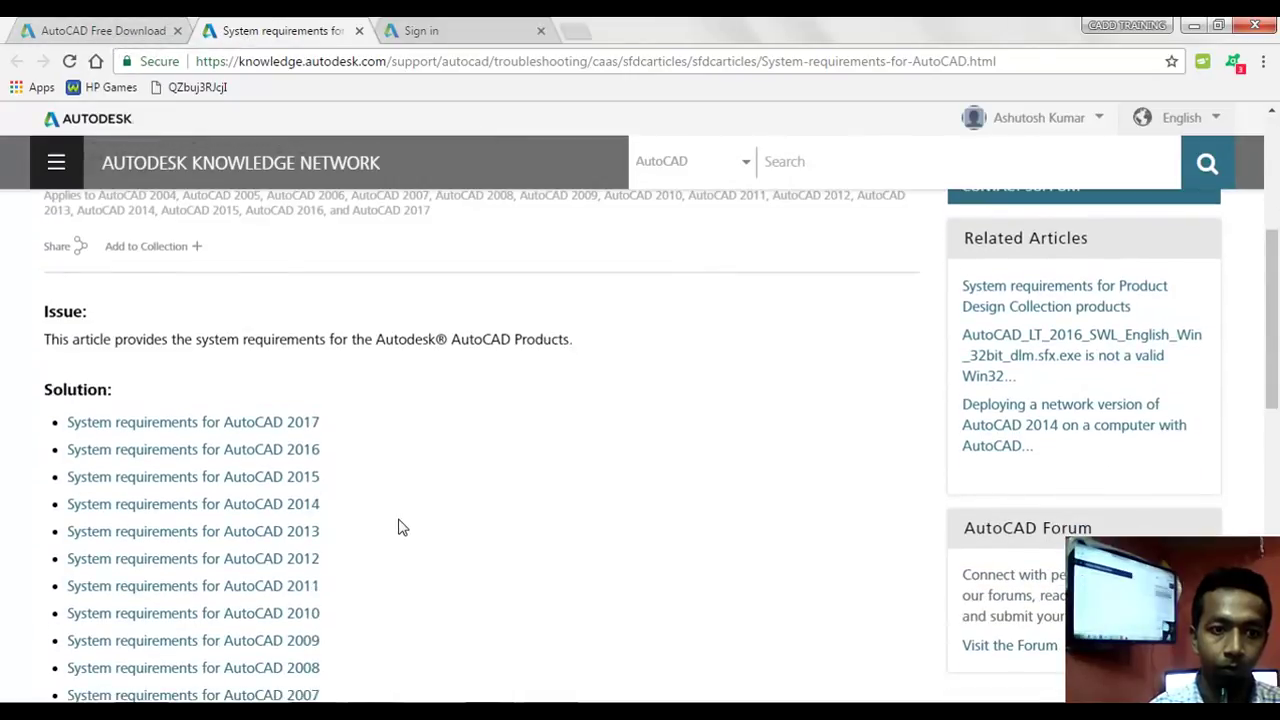
pyautogui.scroll(-1, 400, 526)
pyautogui.scroll(-1, 400, 526)
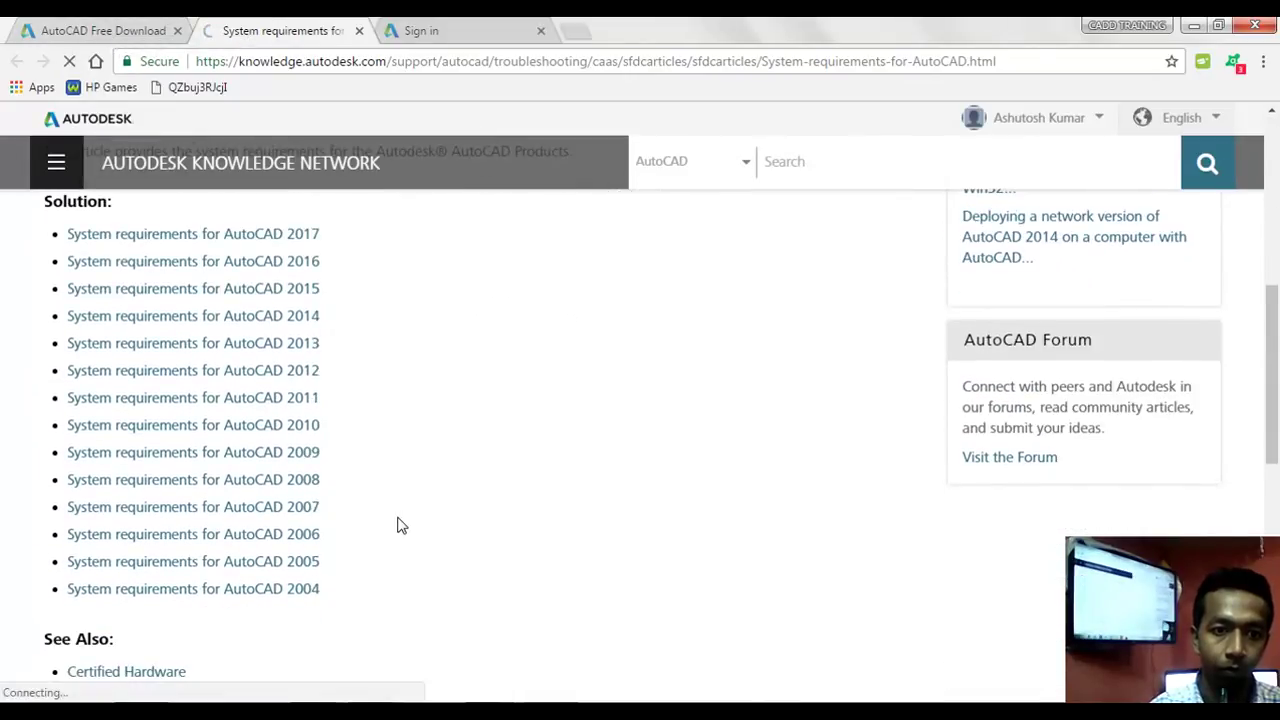
pyautogui.scroll(-2, 395, 494)
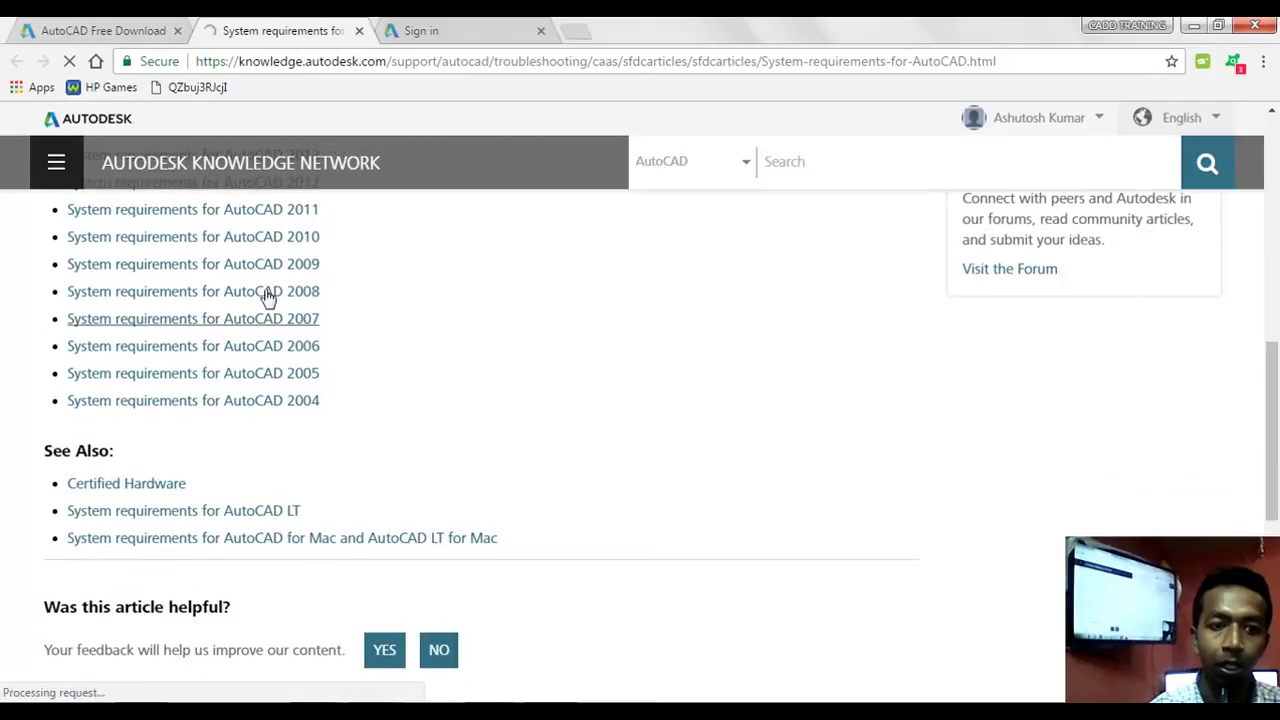
pyautogui.scroll(3, 287, 456)
pyautogui.scroll(2, 287, 456)
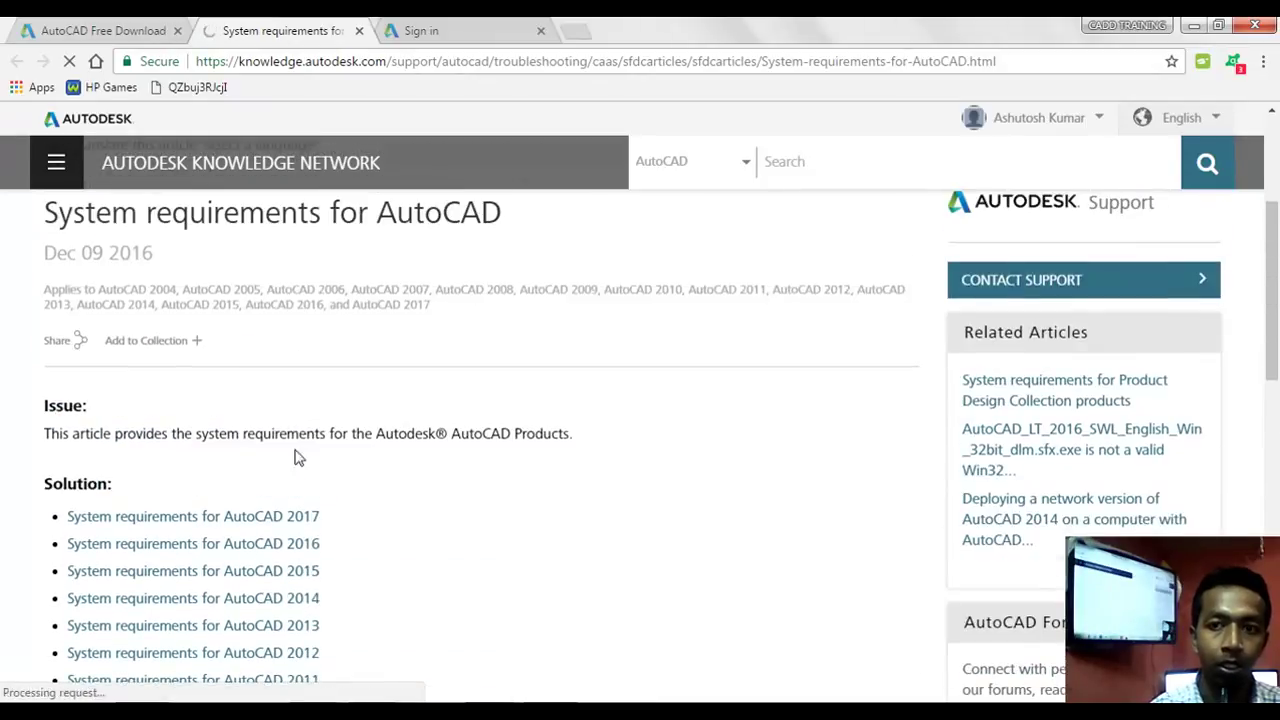
pyautogui.click(94, 30)
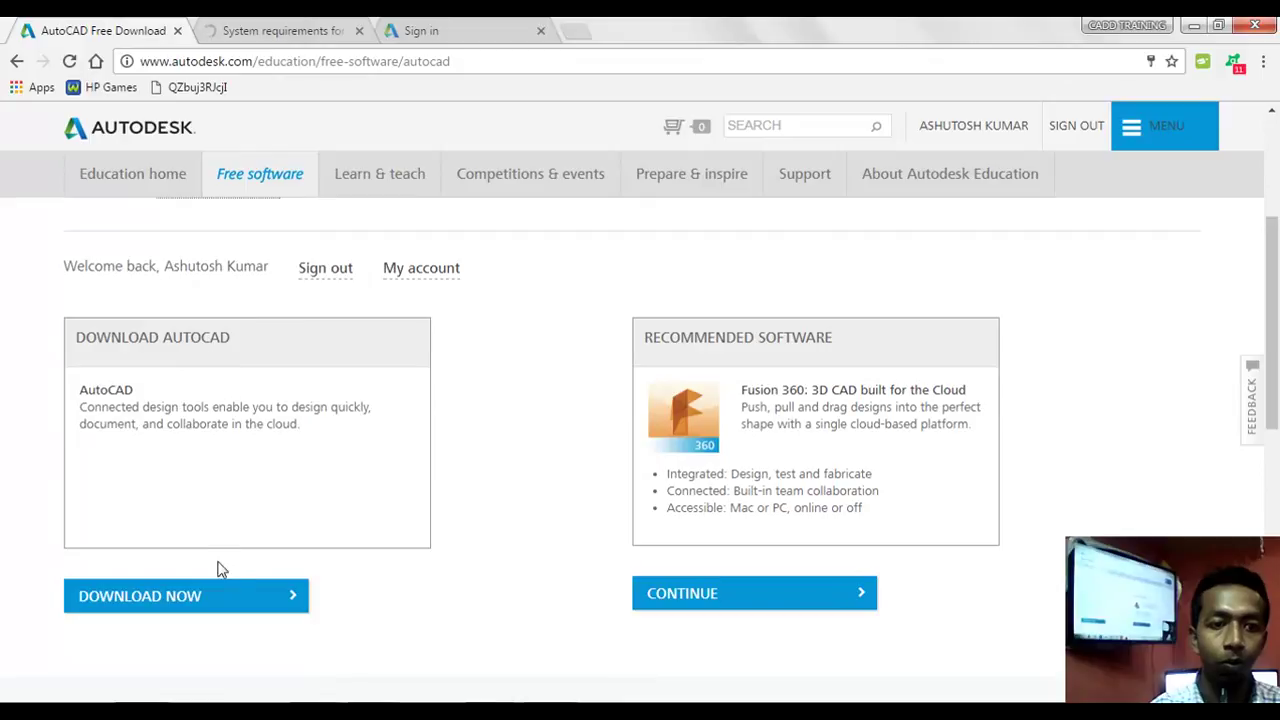
pyautogui.scroll(-1, 229, 582)
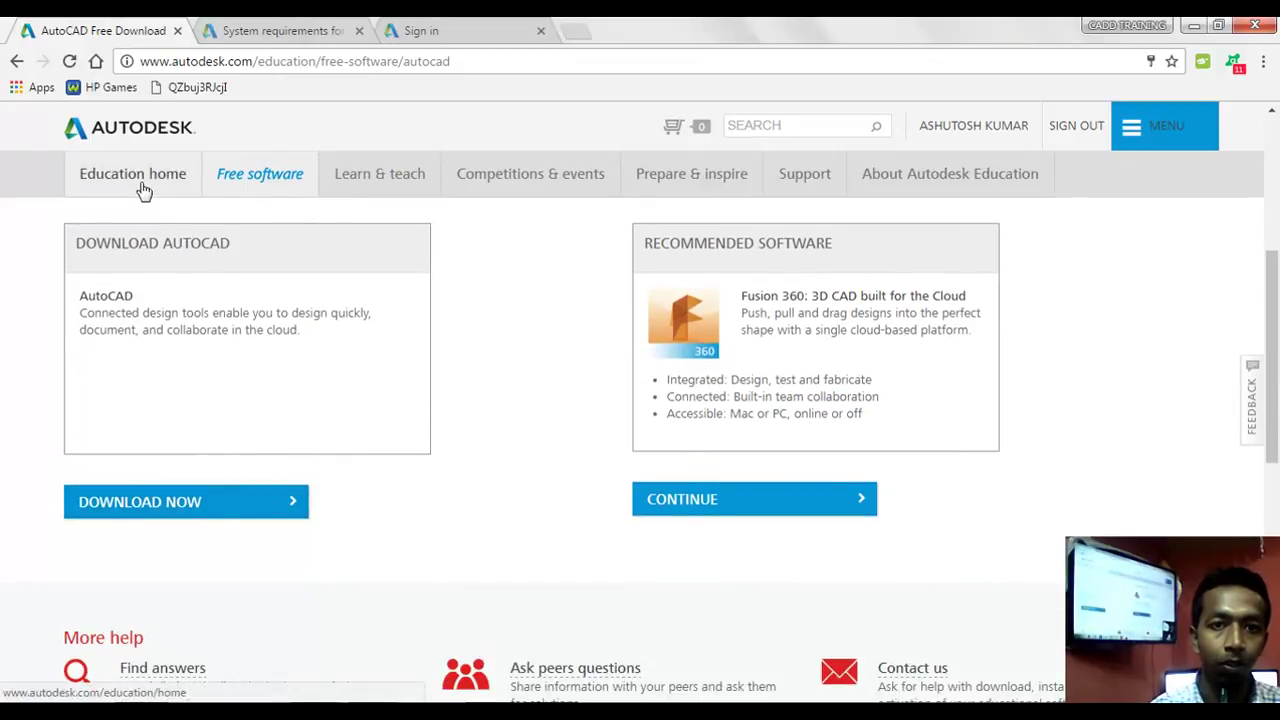
# Choose AutoCAD 2017, Windows 64-bit and English under Download Now, revealing the 4.87 GB licence details.
pyautogui.click(286, 510)
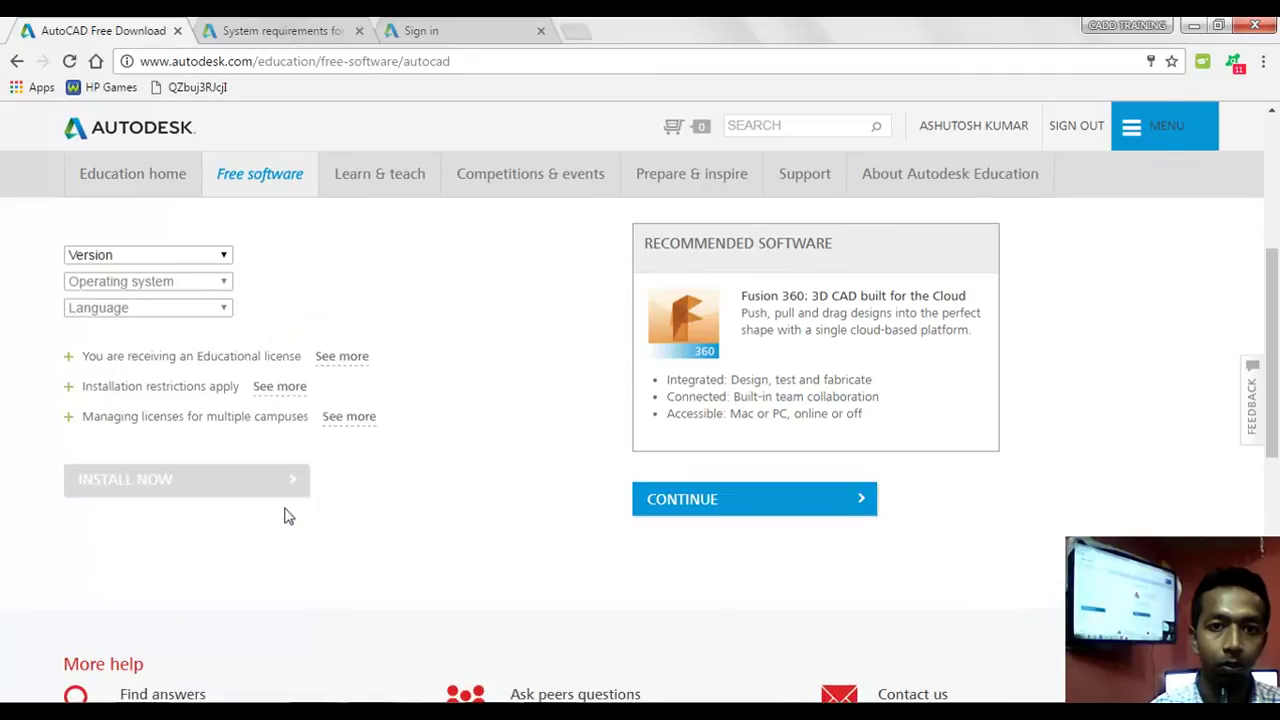
pyautogui.click(170, 258)
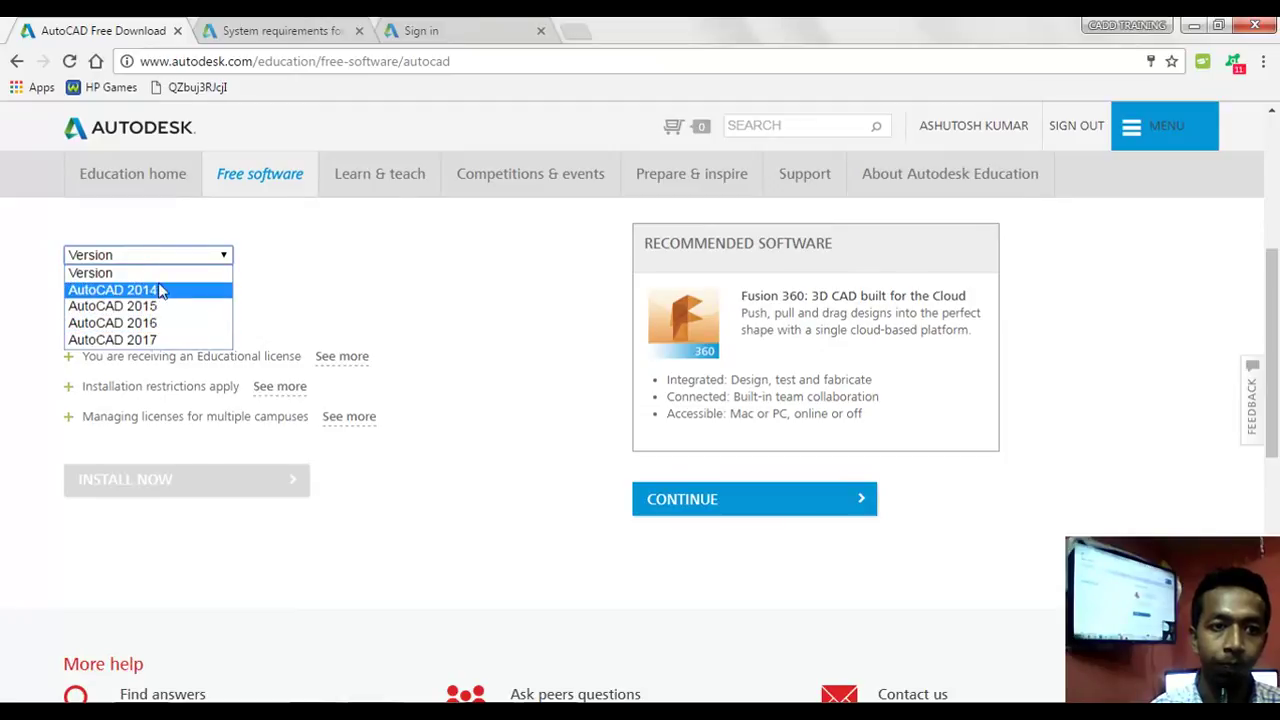
pyautogui.click(157, 340)
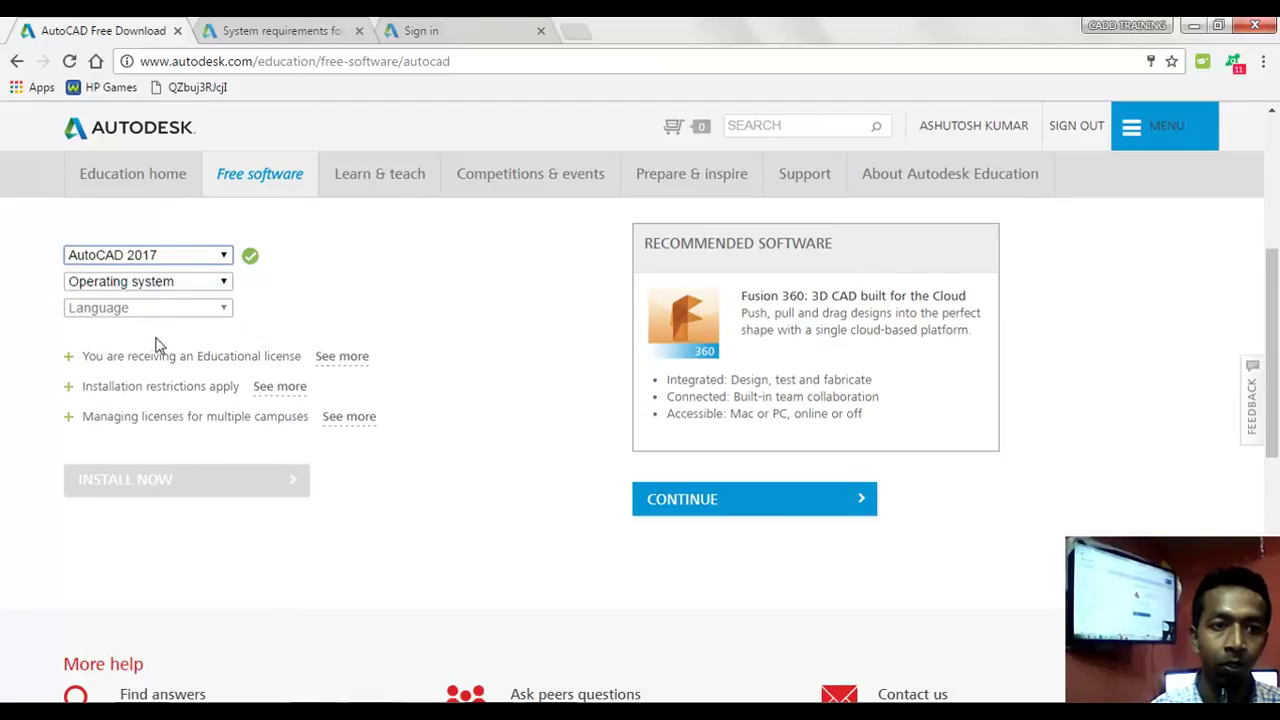
pyautogui.click(158, 283)
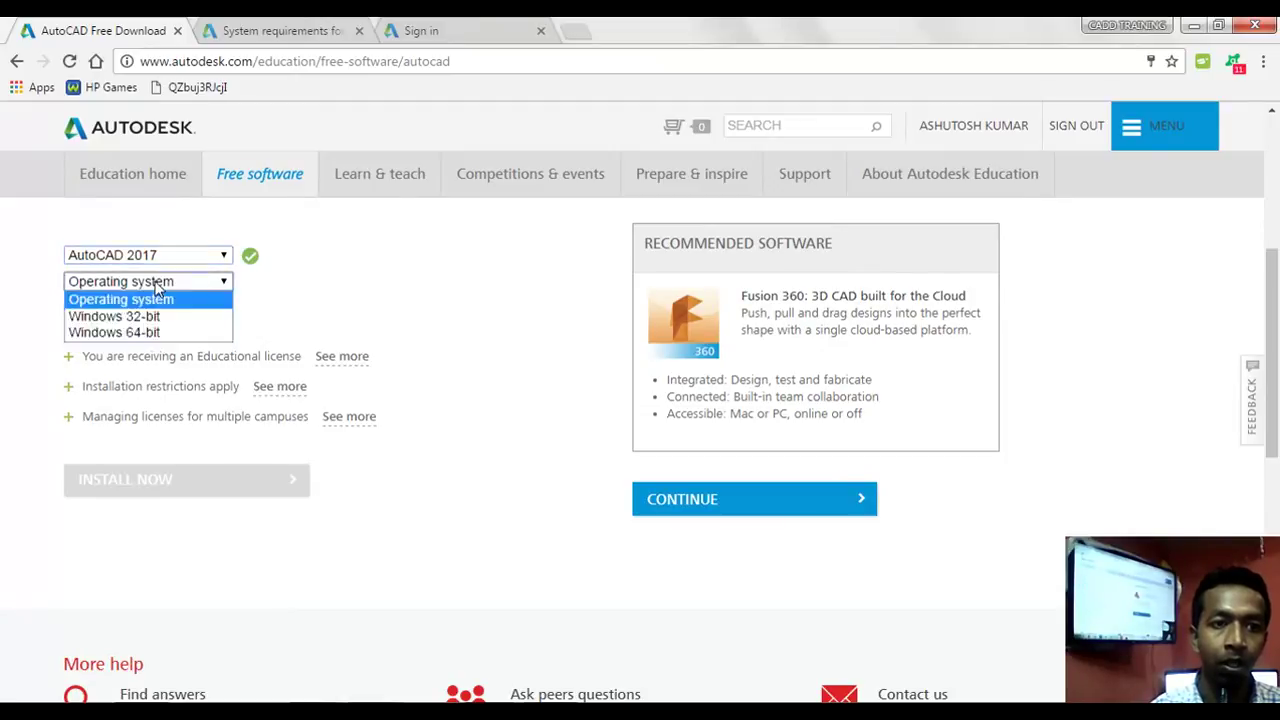
pyautogui.click(149, 336)
pyautogui.click(140, 312)
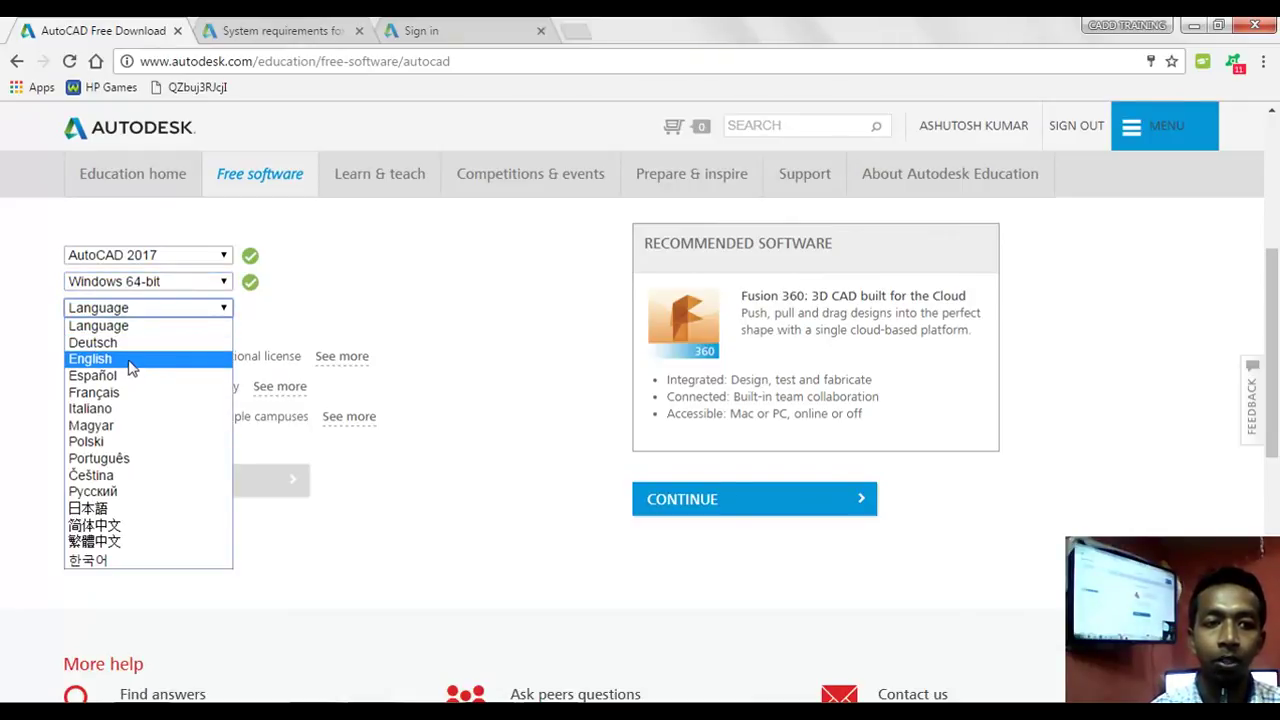
pyautogui.click(130, 360)
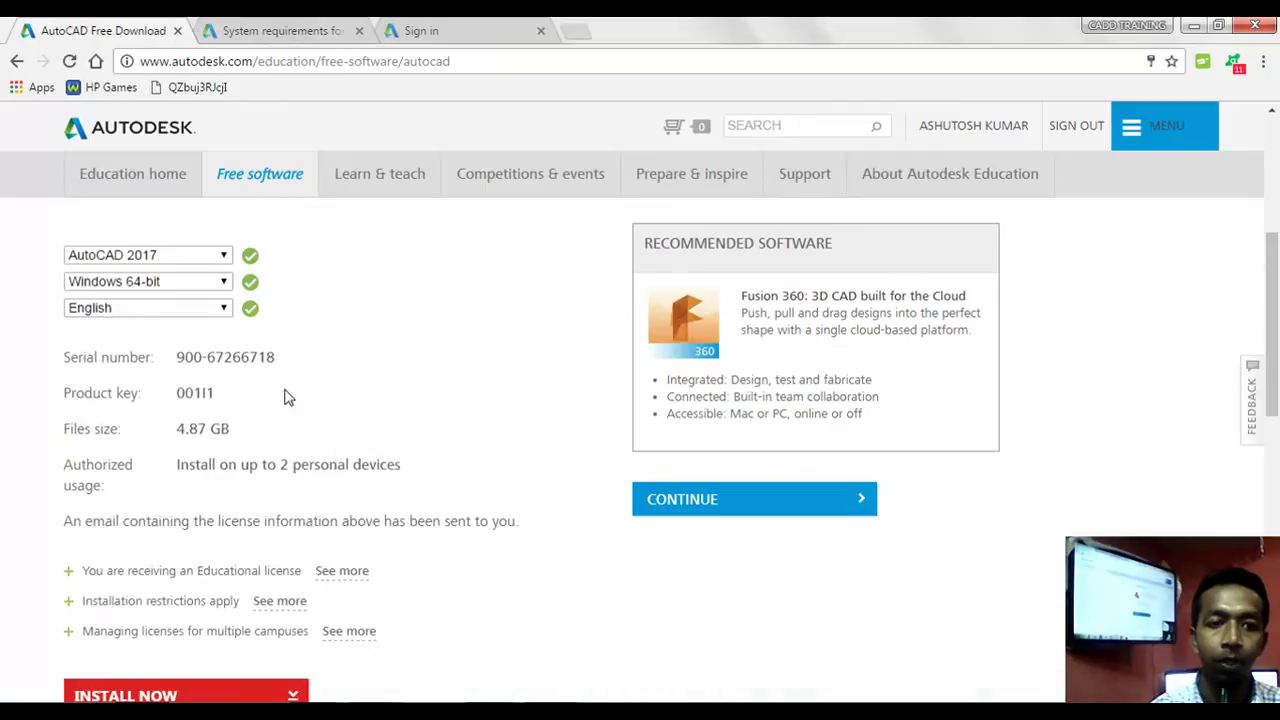
pyautogui.scroll(4, 290, 435)
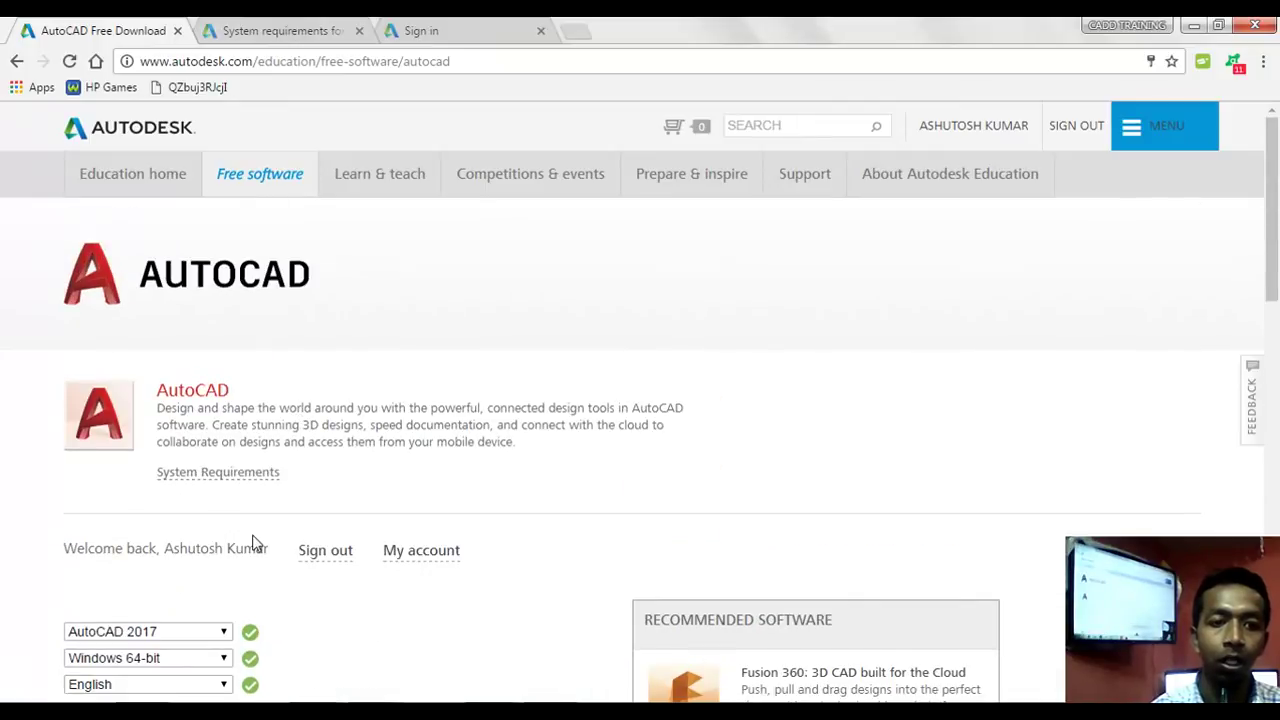
pyautogui.scroll(-1, 252, 543)
pyautogui.scroll(-4, 252, 540)
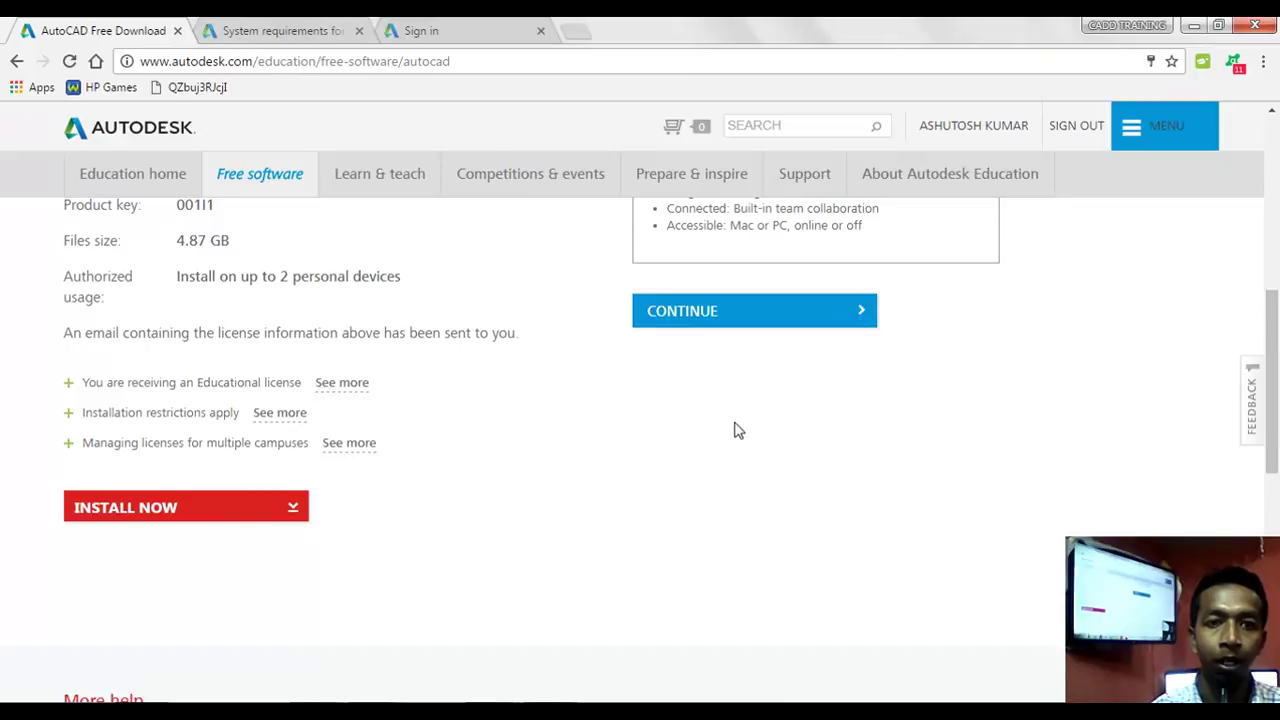
# Switch the install method from INSTALL NOW to DOWNLOAD NOW to fetch AutodeskDownloadManagerSetup.exe (10.2 MB).
pyautogui.click(285, 510)
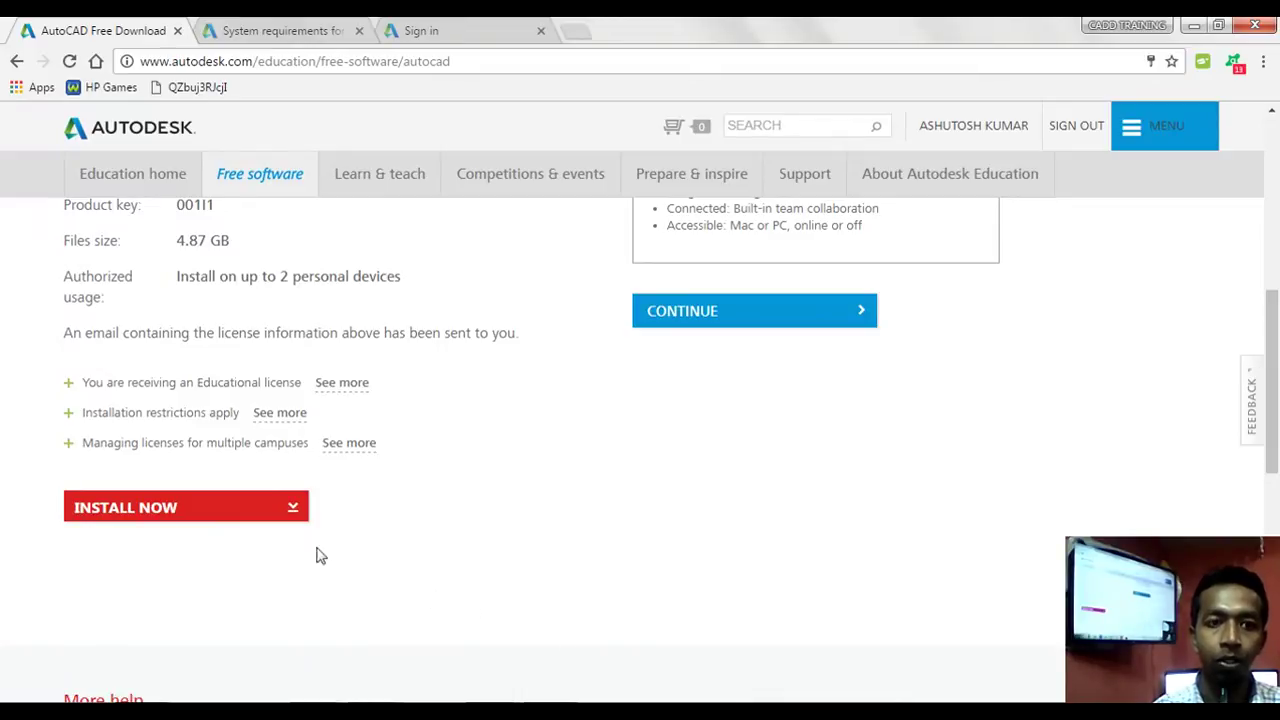
pyautogui.click(292, 511)
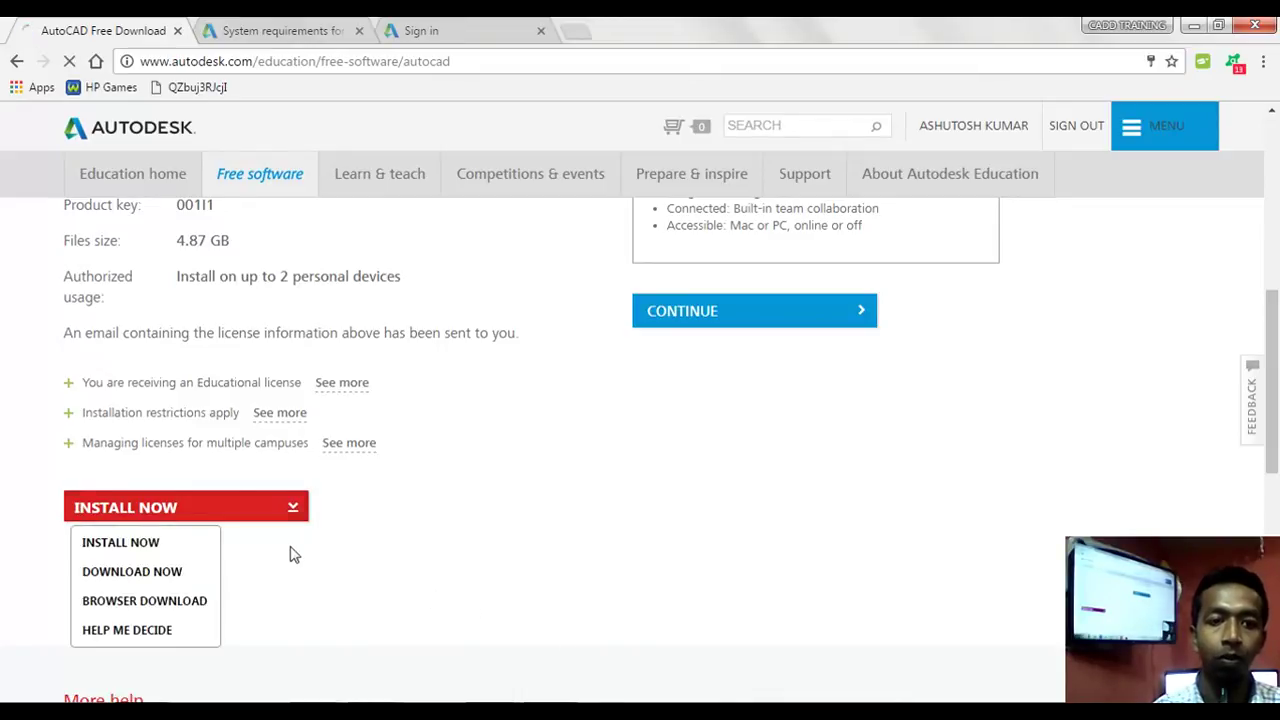
pyautogui.click(180, 576)
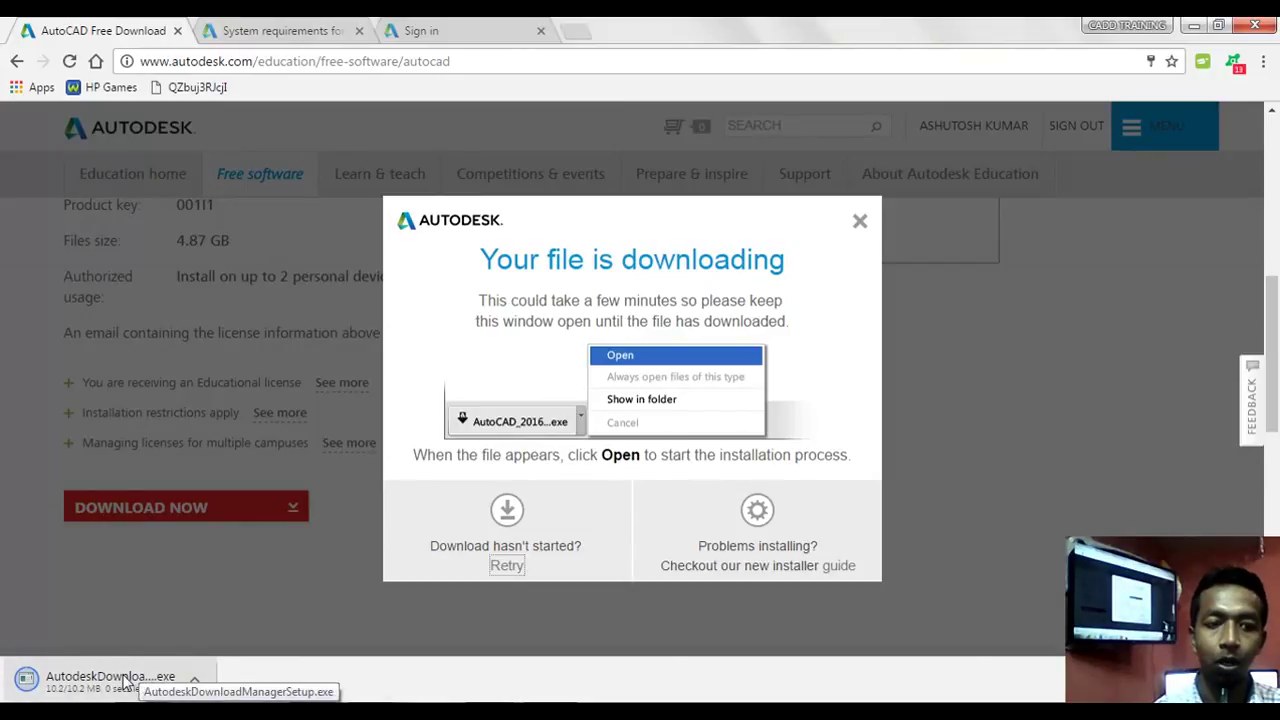
# Run AutodeskDownloadManagerSetup.exe, agree to the license, and install it until the AutoCAD 2017 installer appears.
pyautogui.click(125, 683)
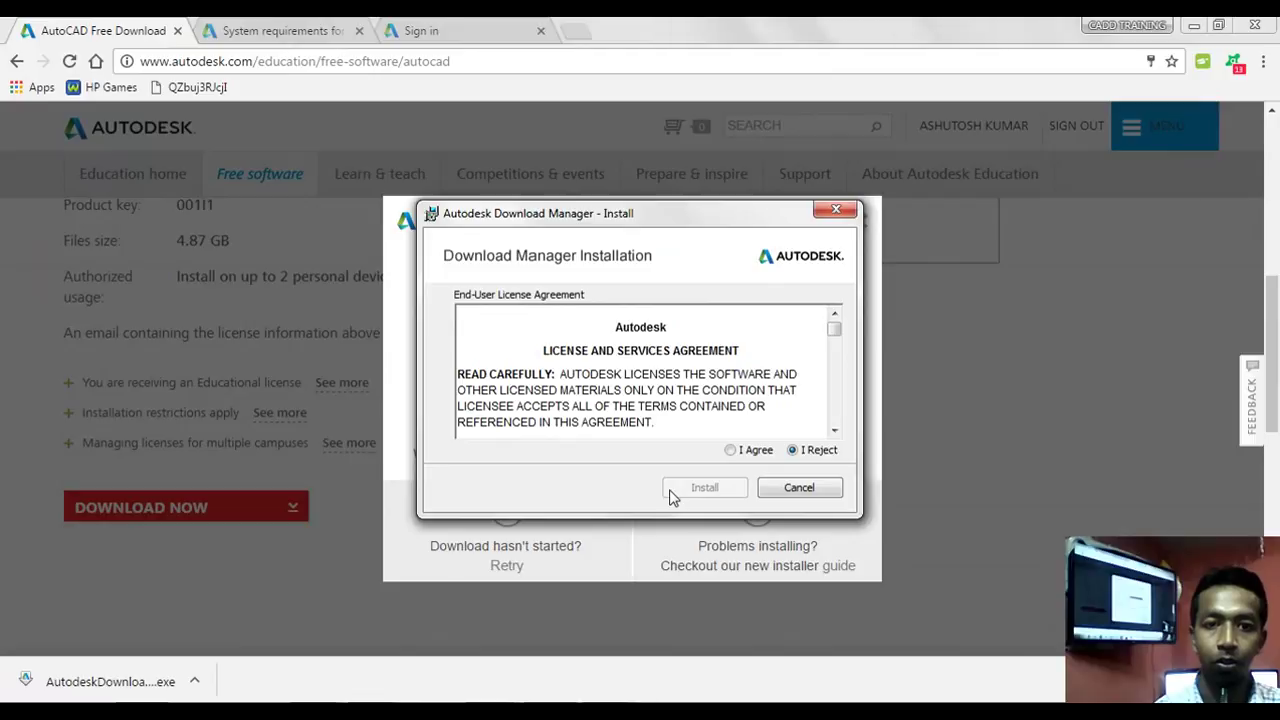
pyautogui.click(746, 455)
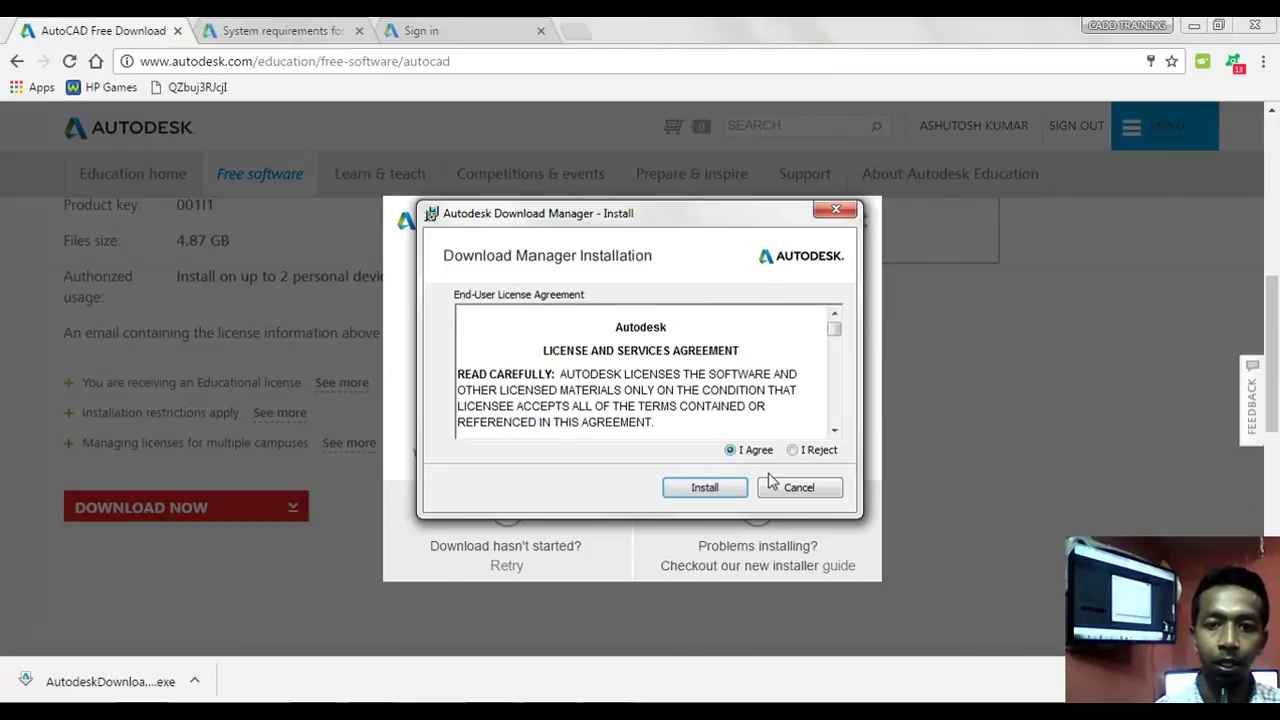
pyautogui.click(704, 487)
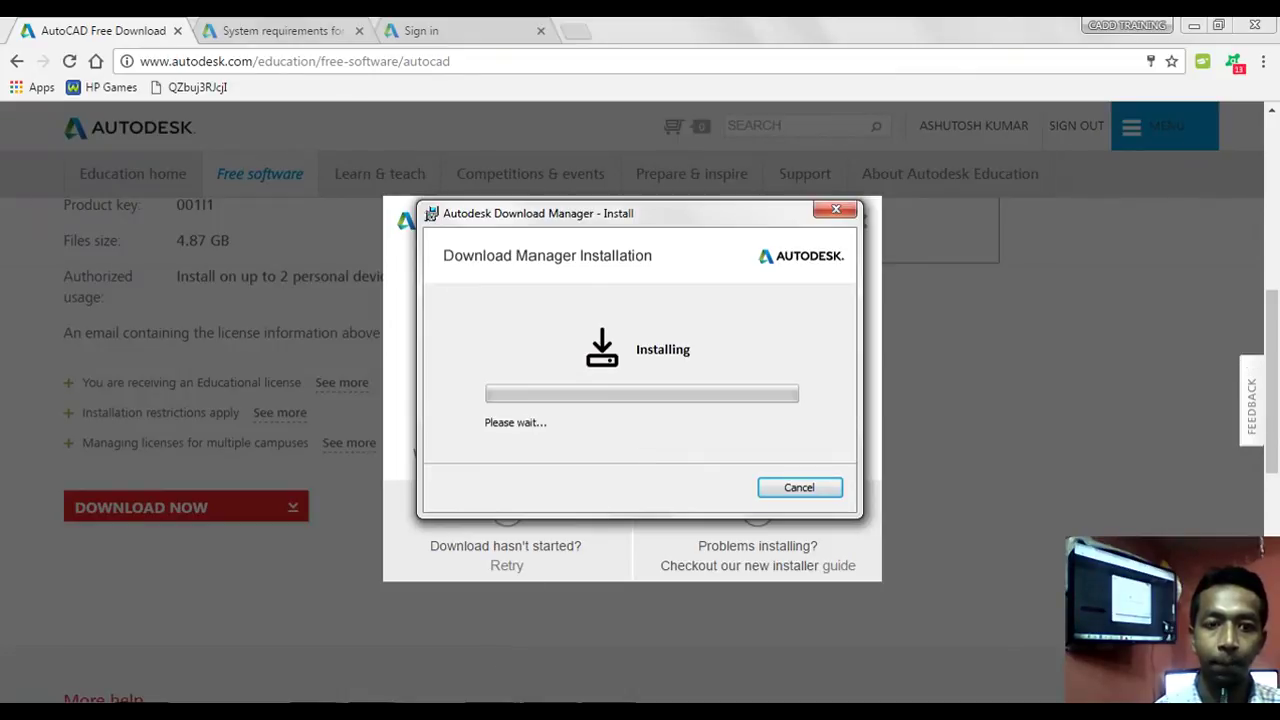
pyautogui.click(528, 655)
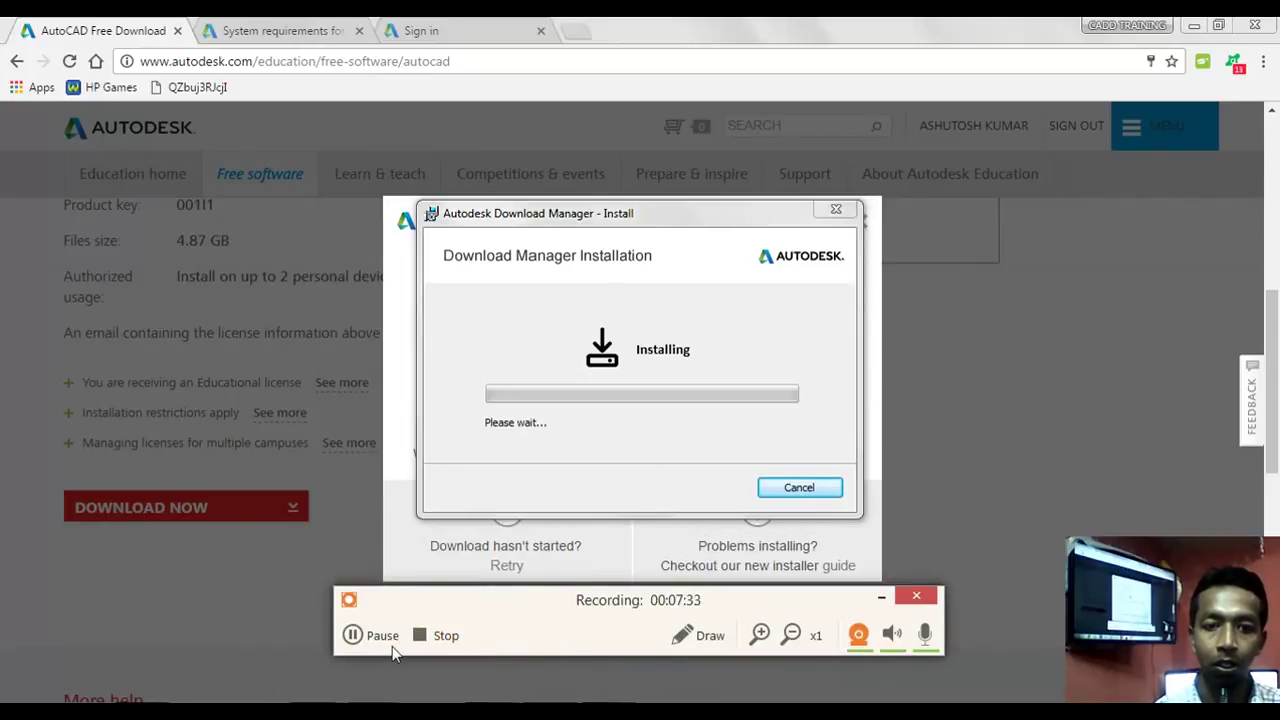
pyautogui.click(392, 646)
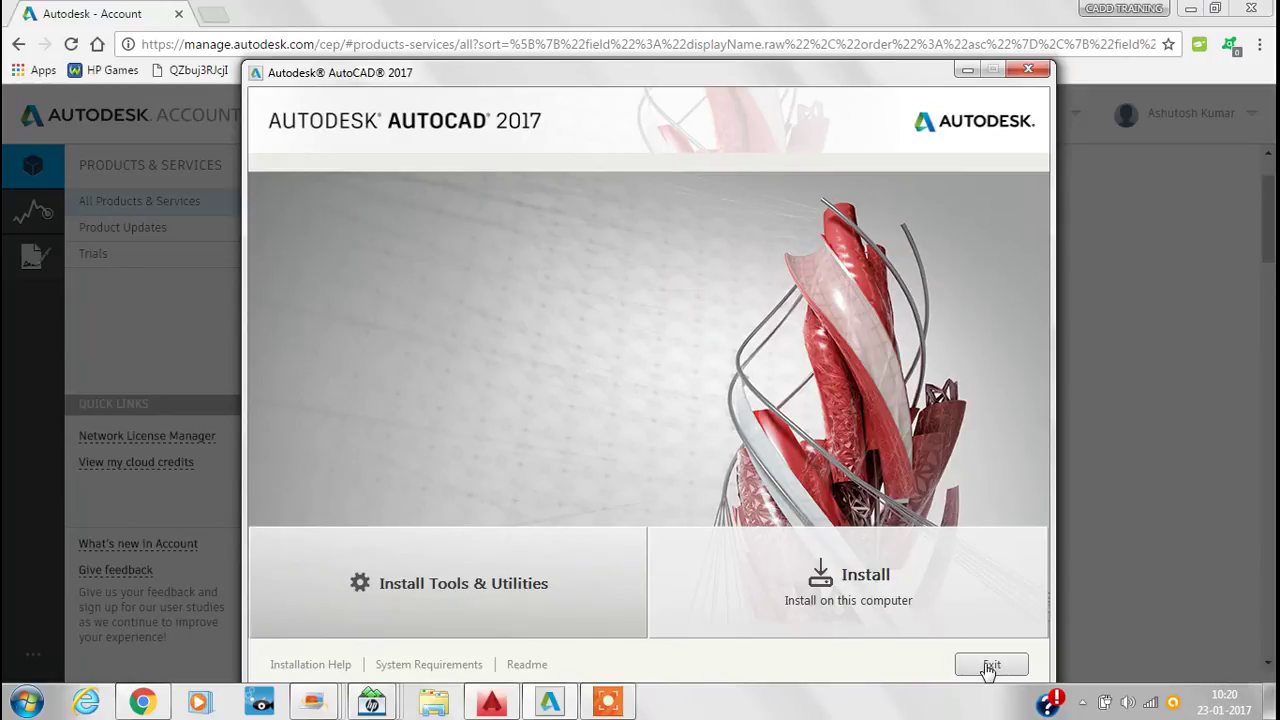
# Exit the AutoCAD 2017 installer and confirm Yes to cancel the installation.
pyautogui.click(988, 668)
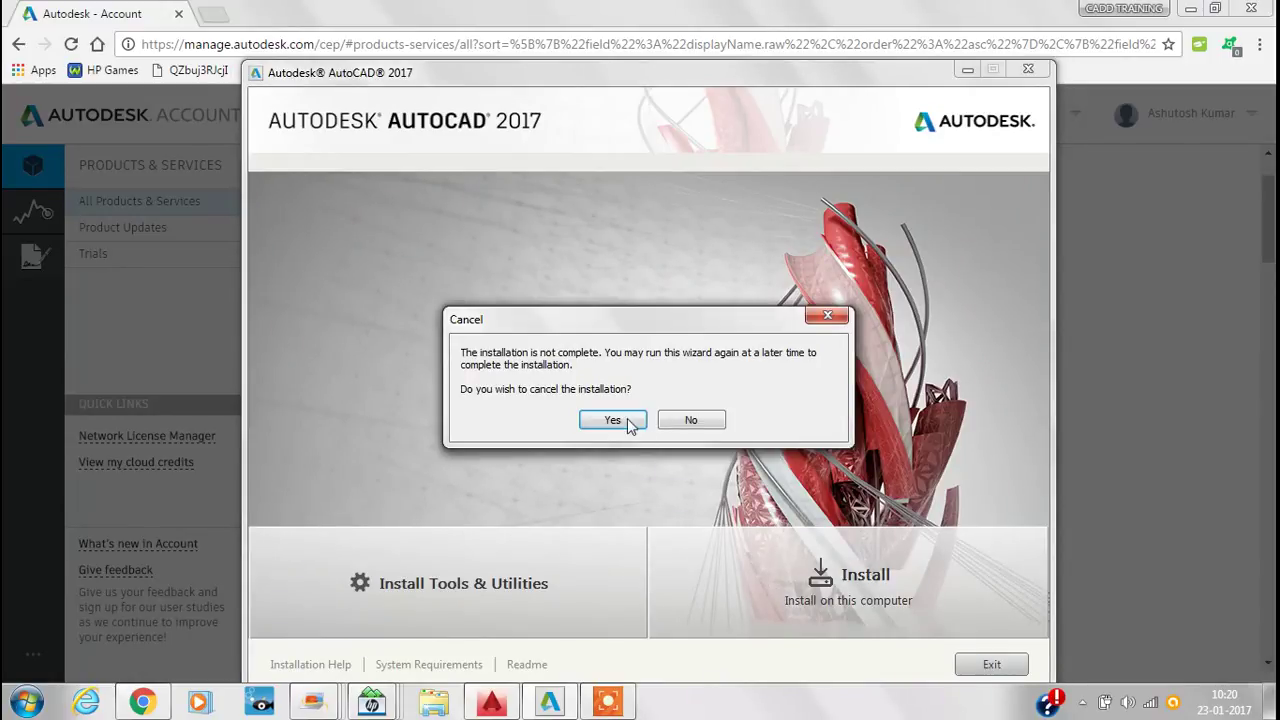
pyautogui.click(630, 424)
pyautogui.moveTo(1183, 690)
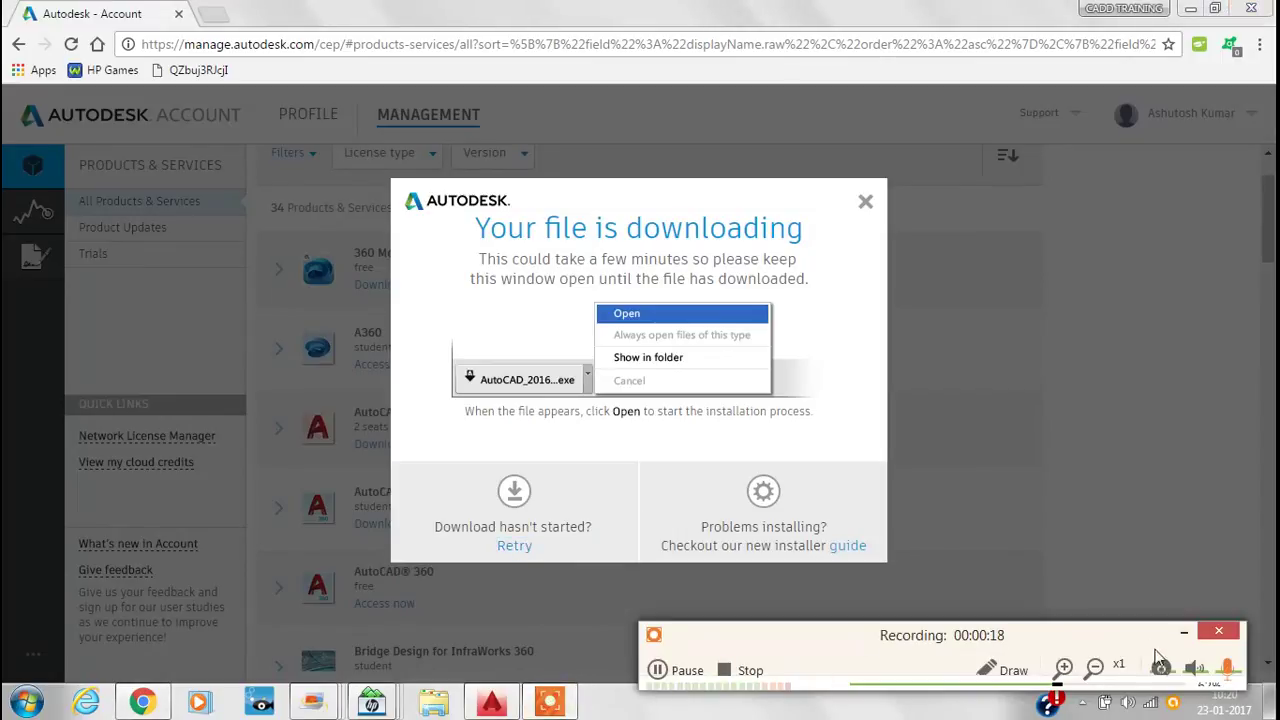